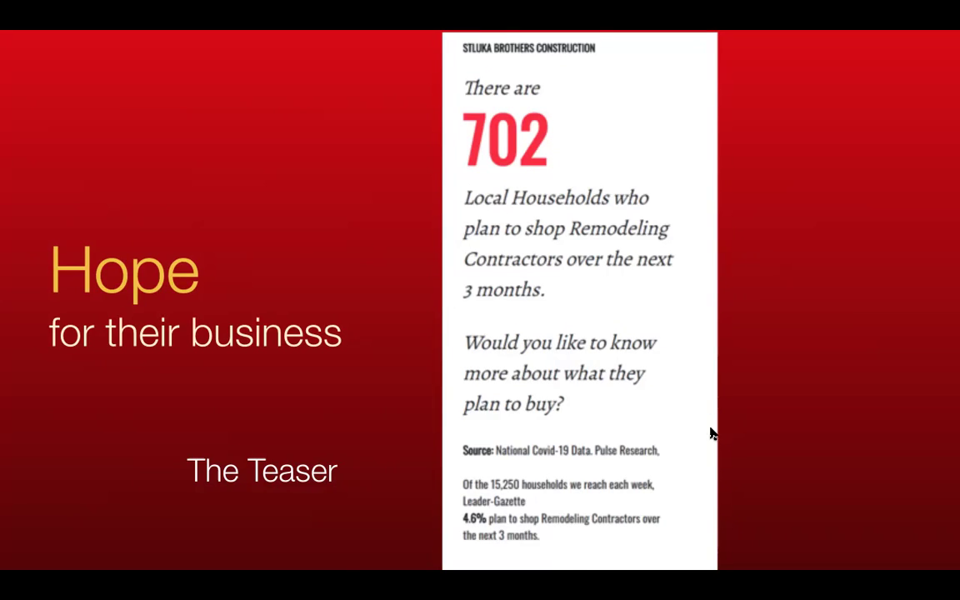
mouse_move(666, 541)
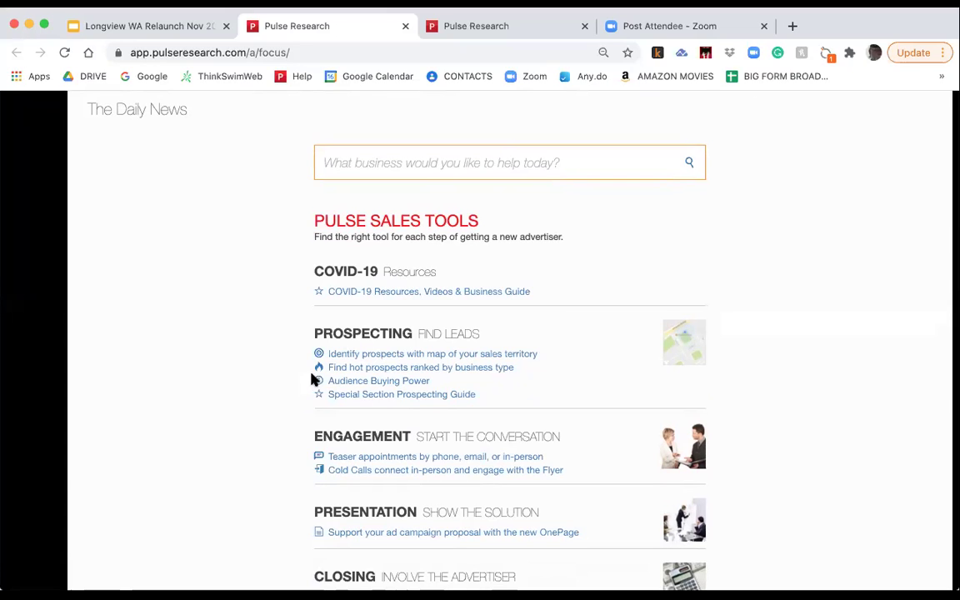
- Open the COVID-19 Resources, Videos & Business Guide from the Pulse Sales Tools list
scroll(313, 380, "down", 2)
scroll(313, 380, "up", 2)
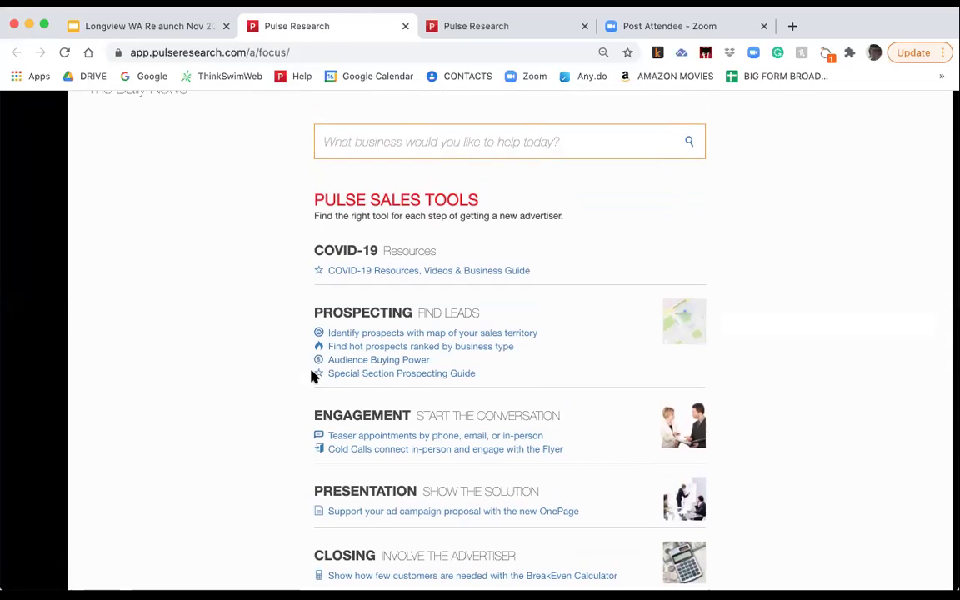
left_click(388, 275)
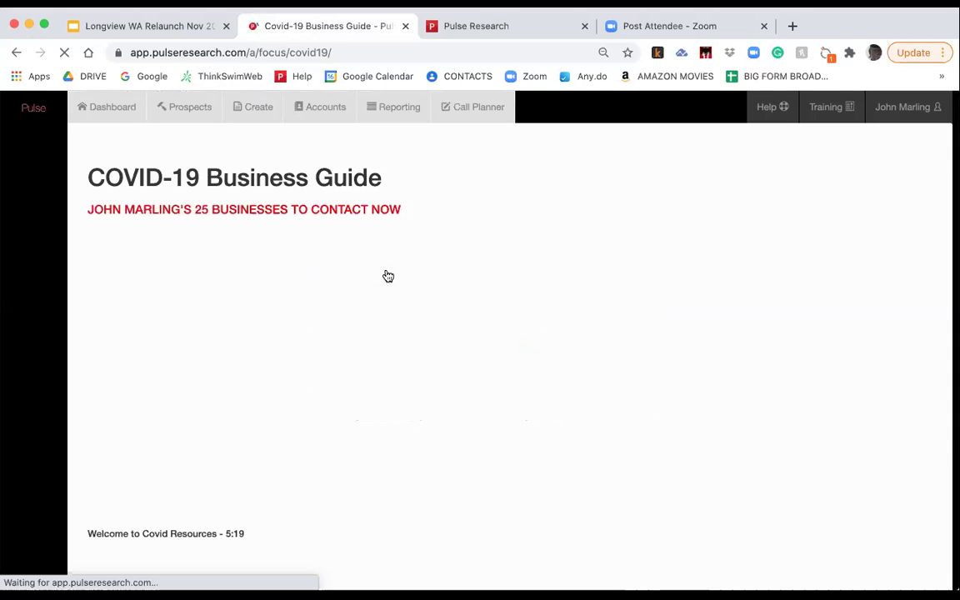
- Examine the guide's list of 25 businesses to contact now and the Top 20 Most Presentations Sold ranking
scroll(389, 275, "down", 3)
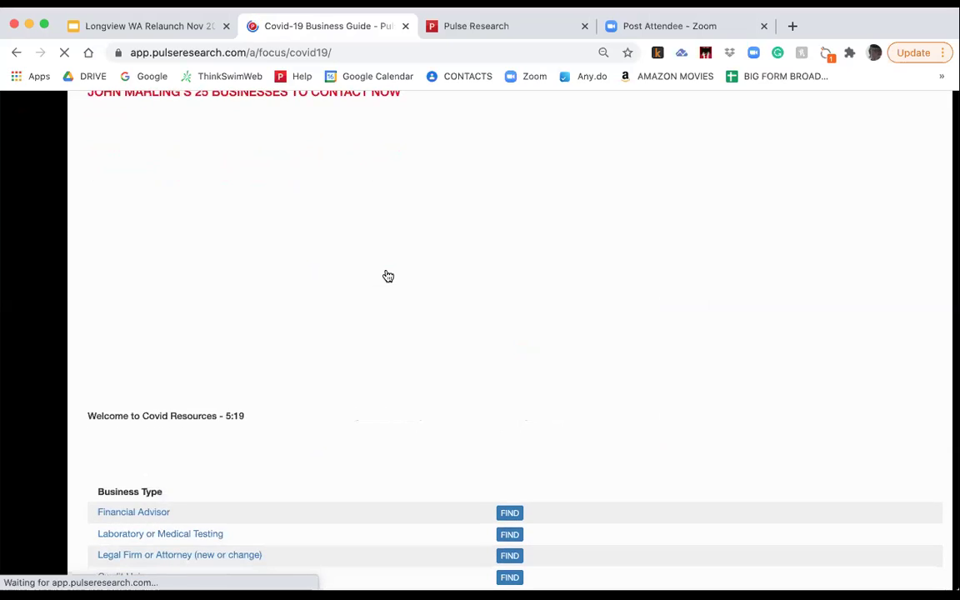
scroll(388, 276, "down", 4)
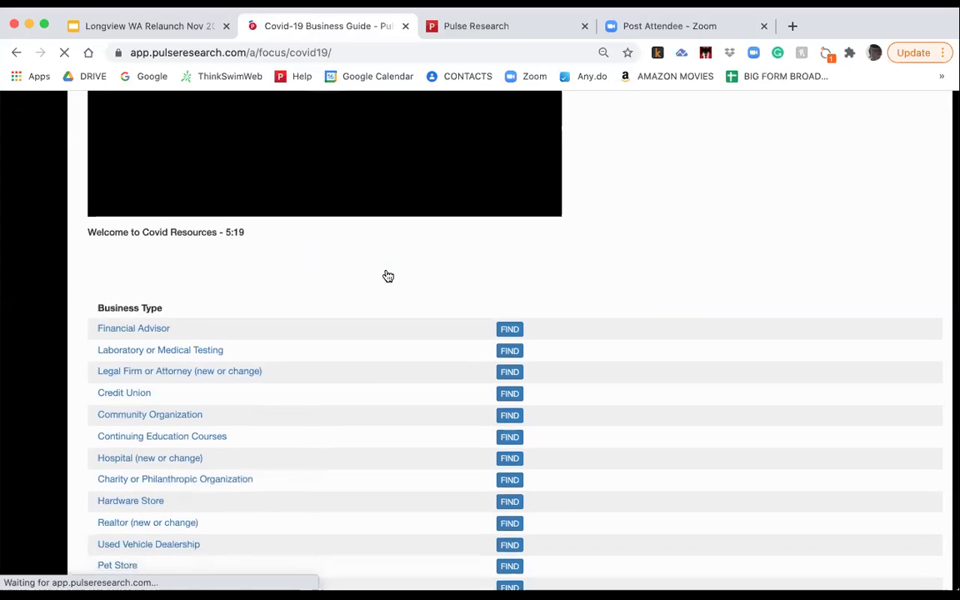
scroll(388, 276, "down", 1)
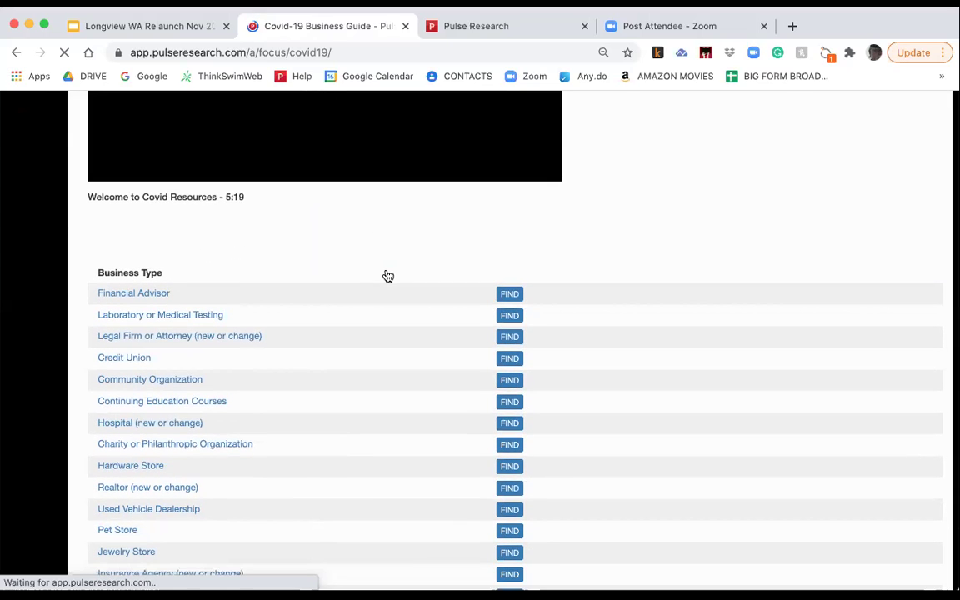
scroll(387, 273, "down", 12)
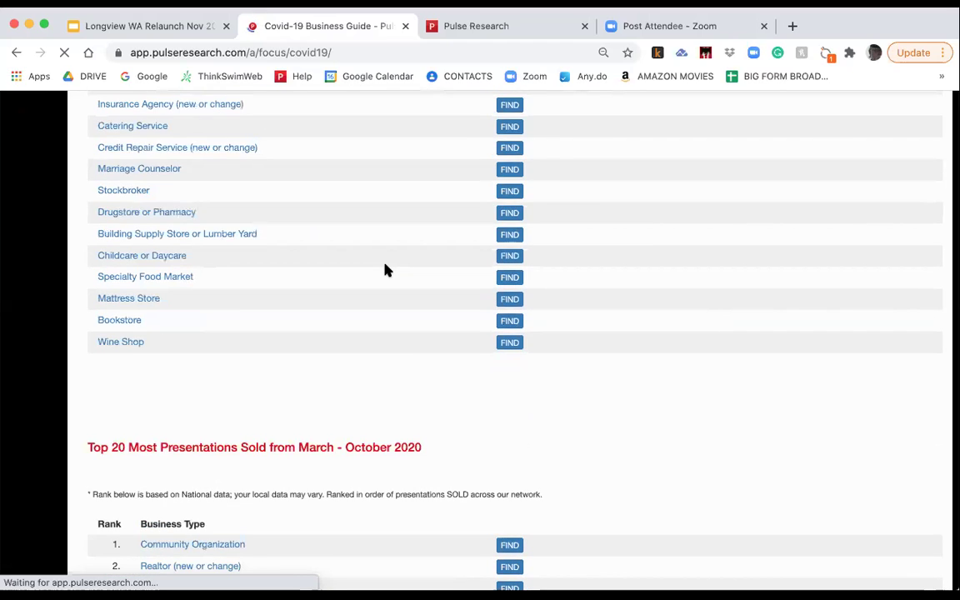
scroll(385, 266, "down", 3)
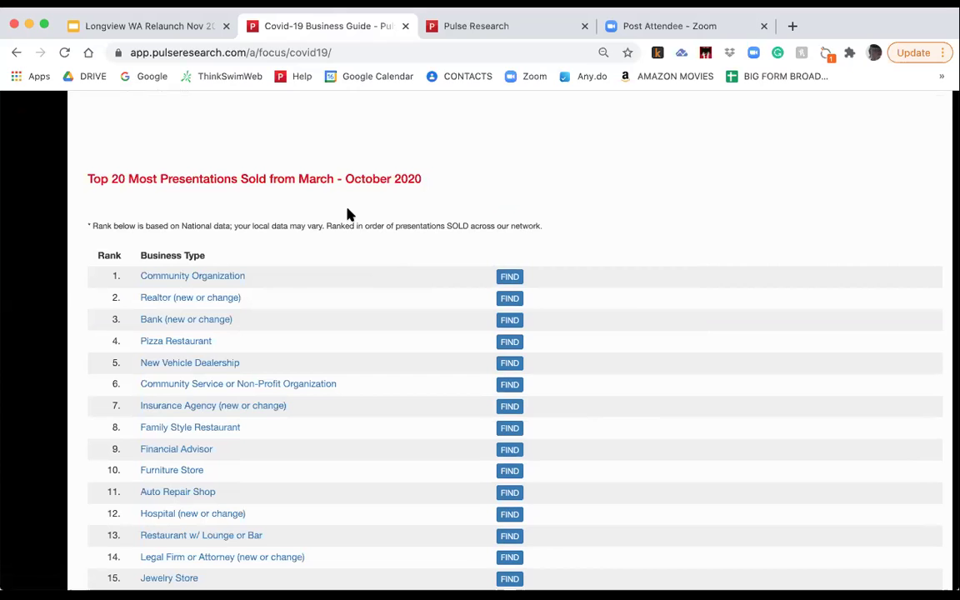
scroll(349, 215, "down", 2)
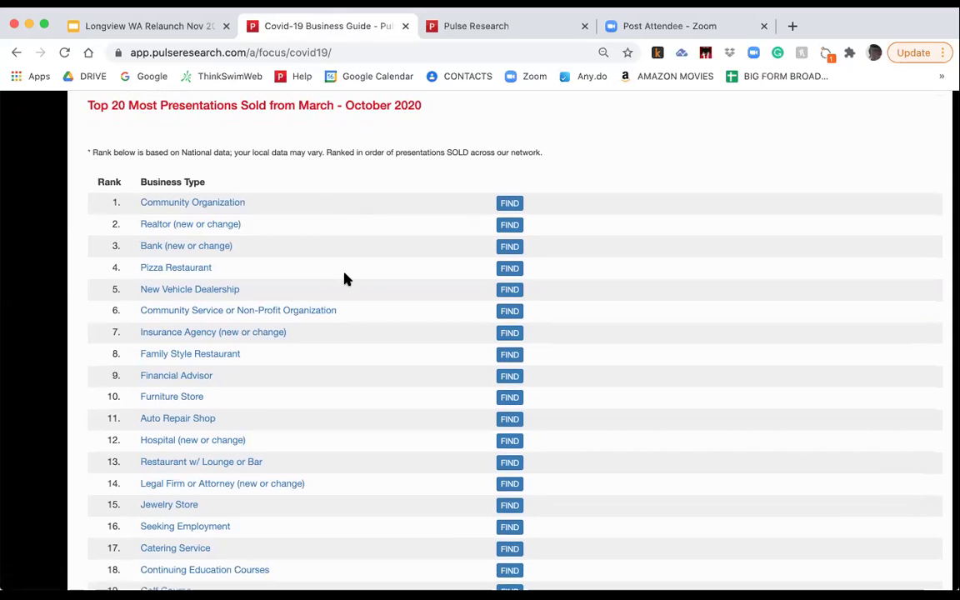
scroll(346, 279, "up", 5)
scroll(346, 279, "up", 5)
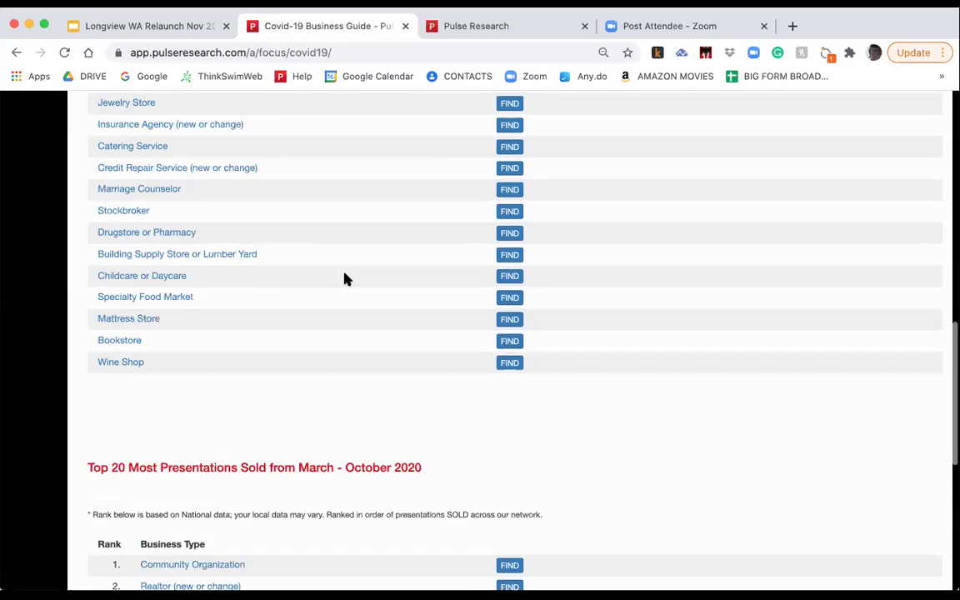
scroll(347, 279, "up", 1)
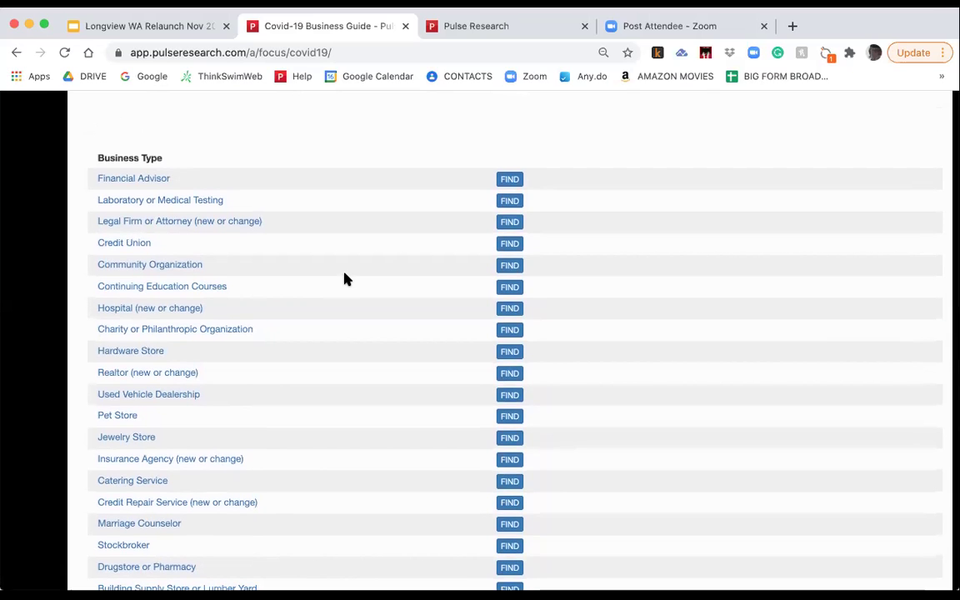
scroll(347, 279, "down", 1)
scroll(347, 279, "down", 4)
scroll(347, 279, "down", 3)
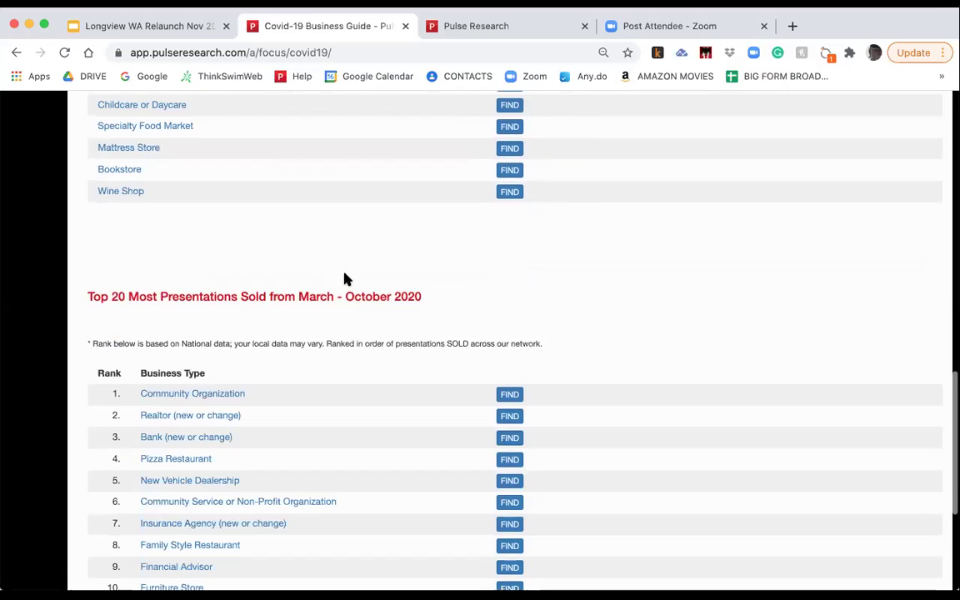
scroll(346, 279, "down", 1)
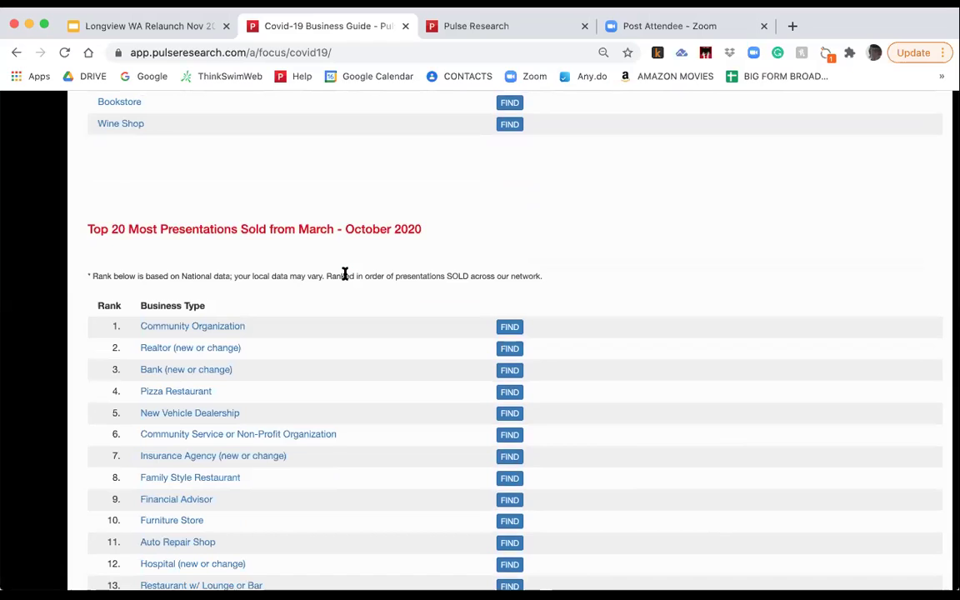
scroll(345, 274, "down", 2)
scroll(345, 277, "down", 1)
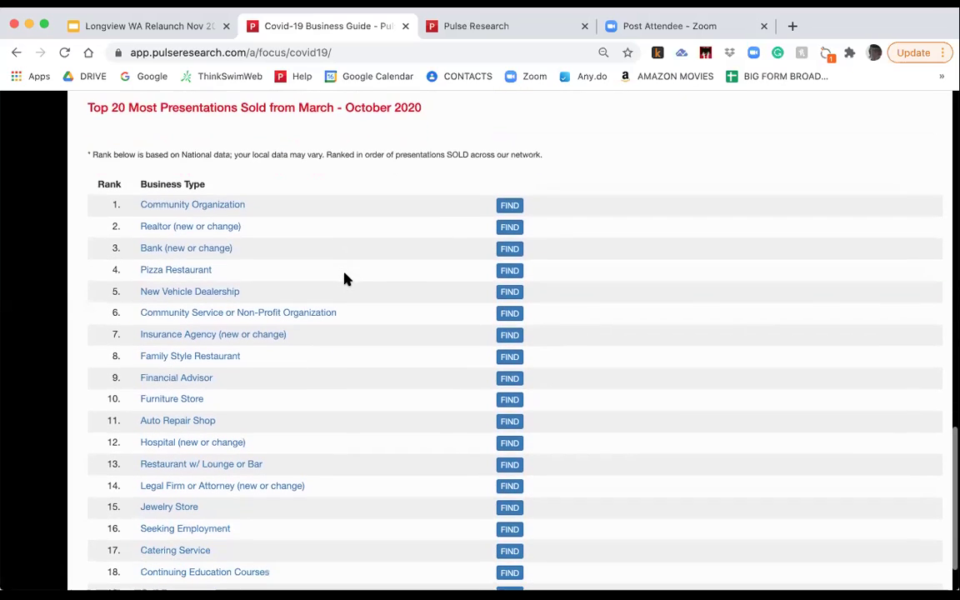
- Find local businesses for the Pizza Restaurant type in the Top 20 ranking and select the ZIP code of the search area
left_click(509, 272)
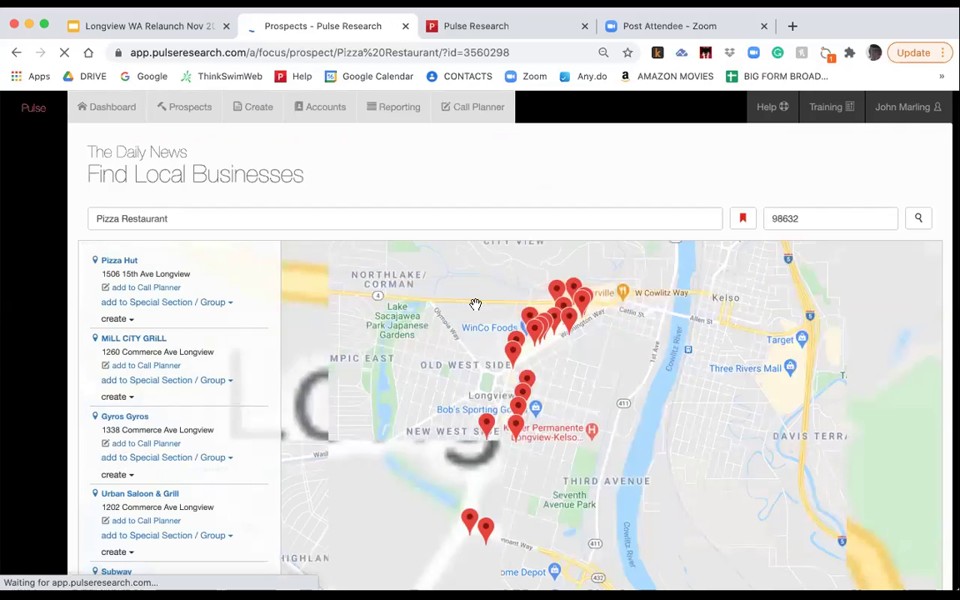
left_click(803, 219)
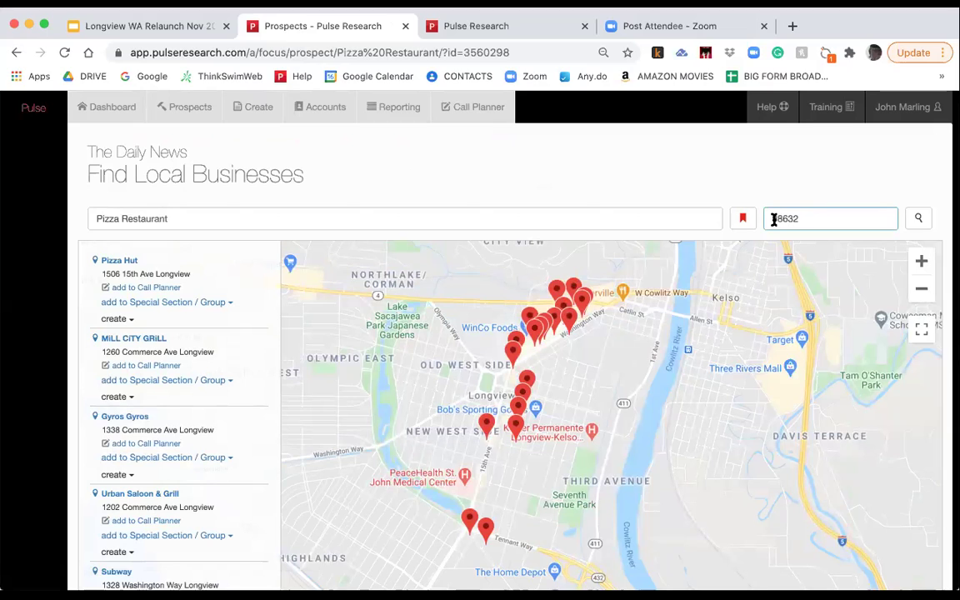
double_click(765, 219)
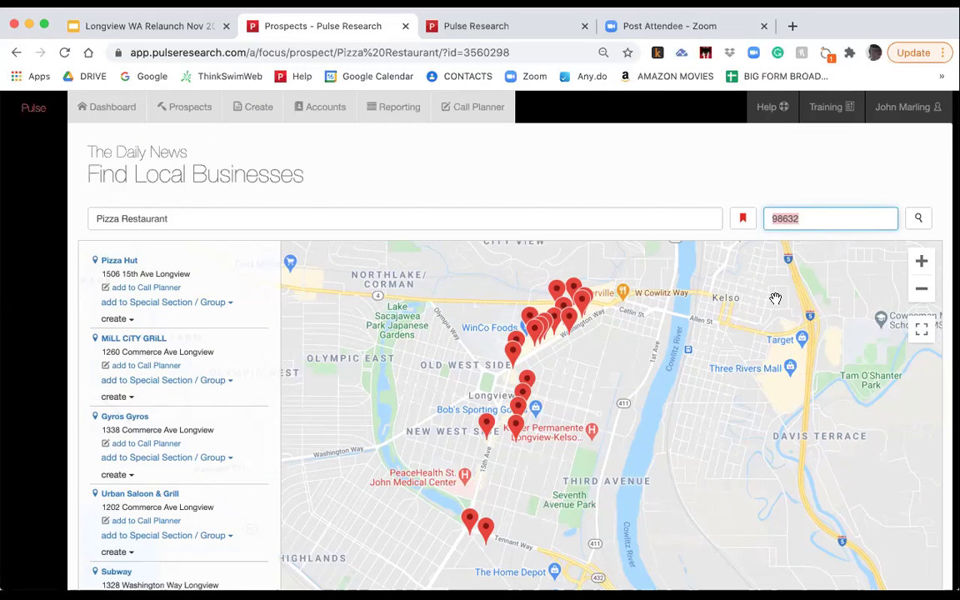
scroll(774, 298, "down", 1)
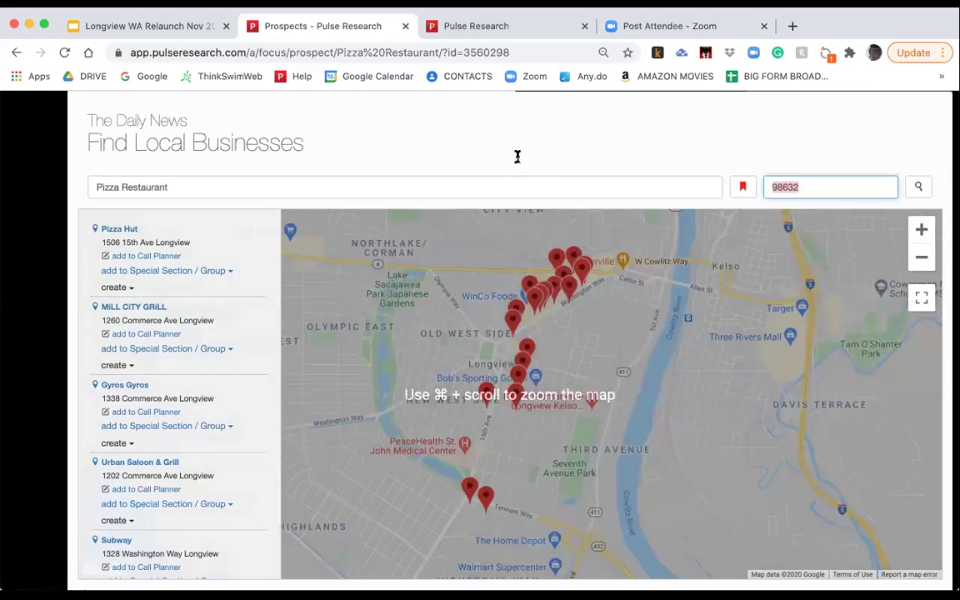
scroll(517, 156, "down", 1)
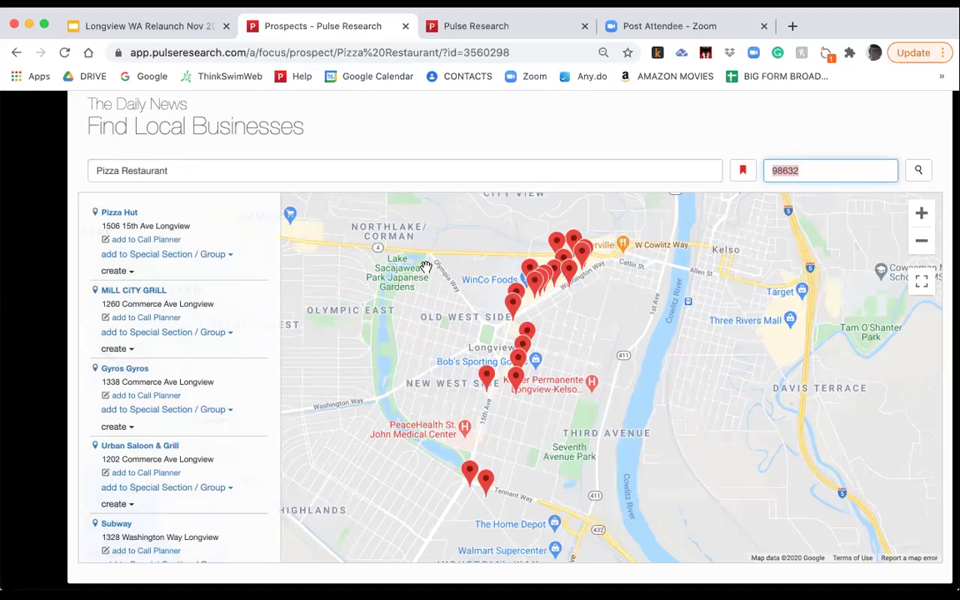
- Add MiLL CiTY GRiLL, Urban Saloon & Grill and Leonardi's Pizza Co to the Call Planner from the local pizza restaurant results
left_click(167, 320)
scroll(167, 324, "down", 3)
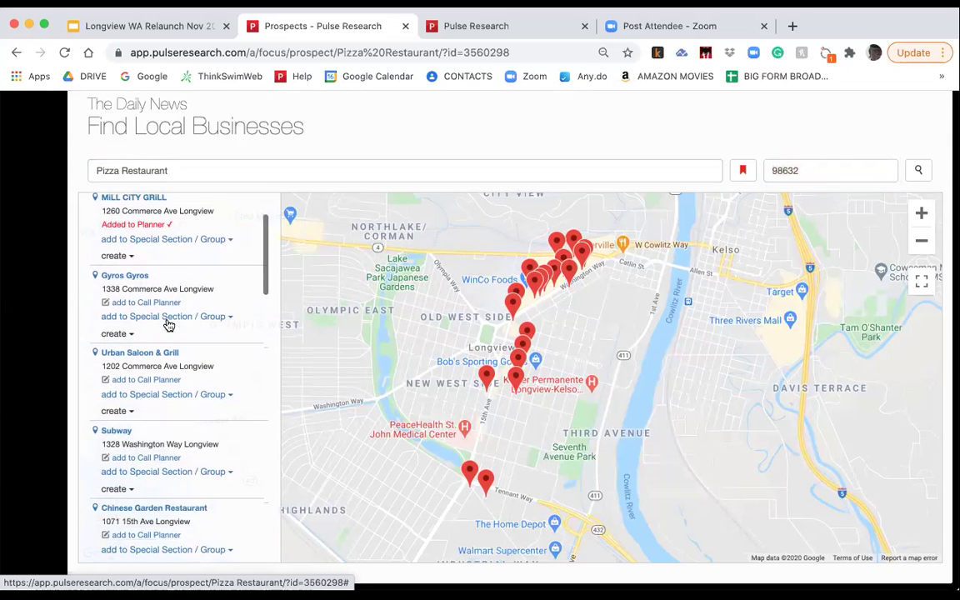
scroll(165, 314, "up", 1)
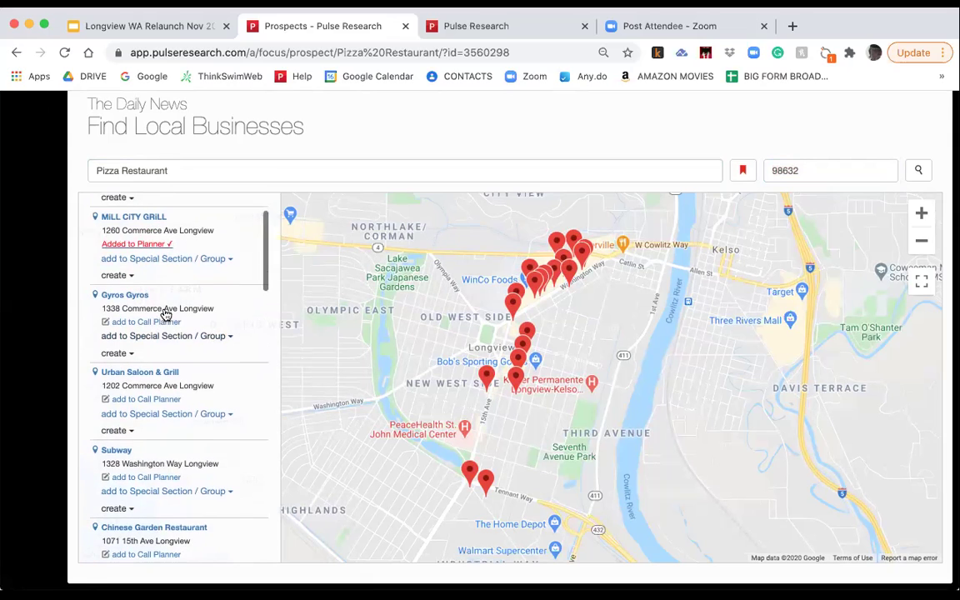
scroll(164, 371, "down", 2)
left_click(157, 354)
scroll(159, 358, "down", 5)
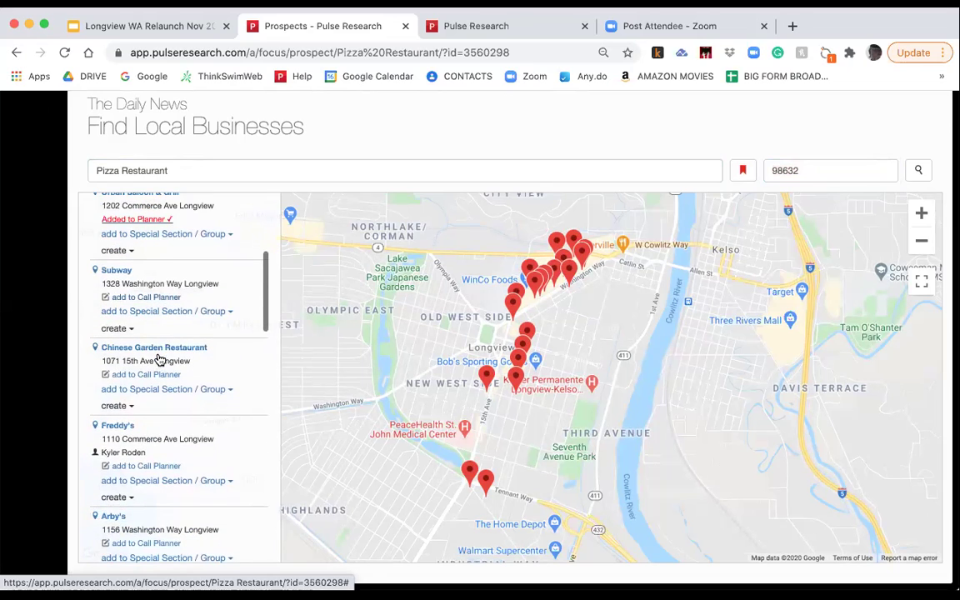
scroll(159, 359, "down", 6)
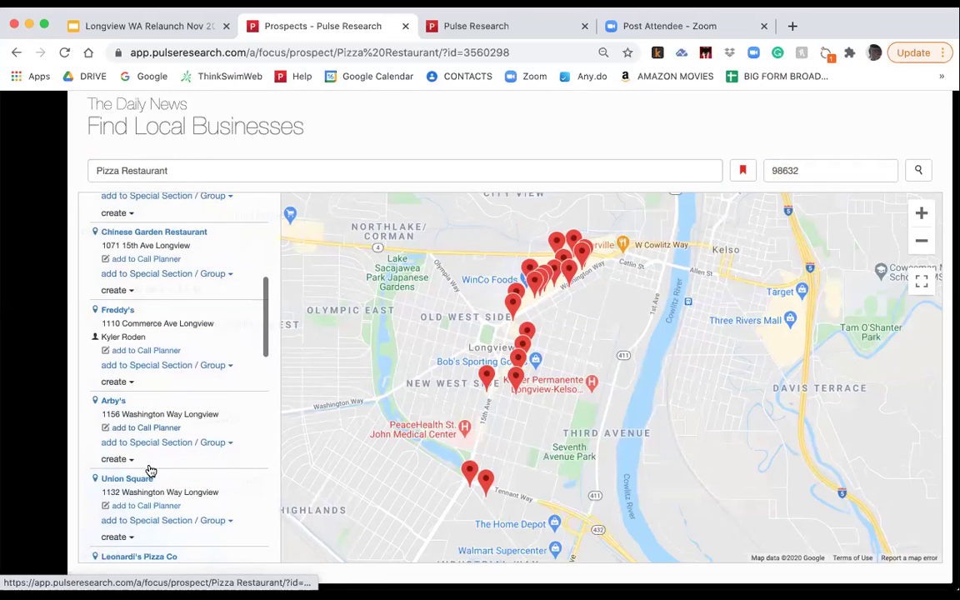
scroll(150, 467, "down", 3)
scroll(149, 482, "down", 2)
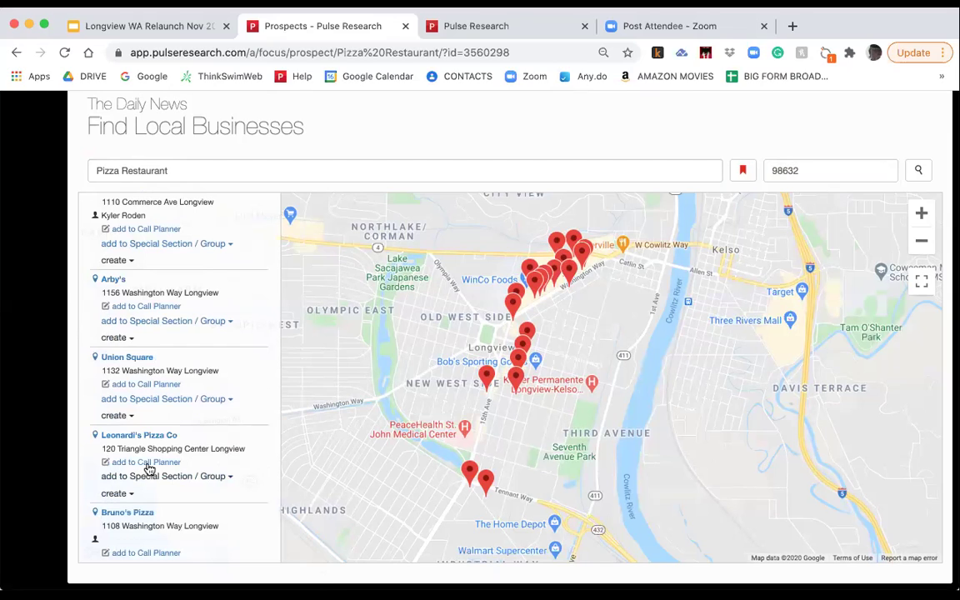
left_click(148, 464)
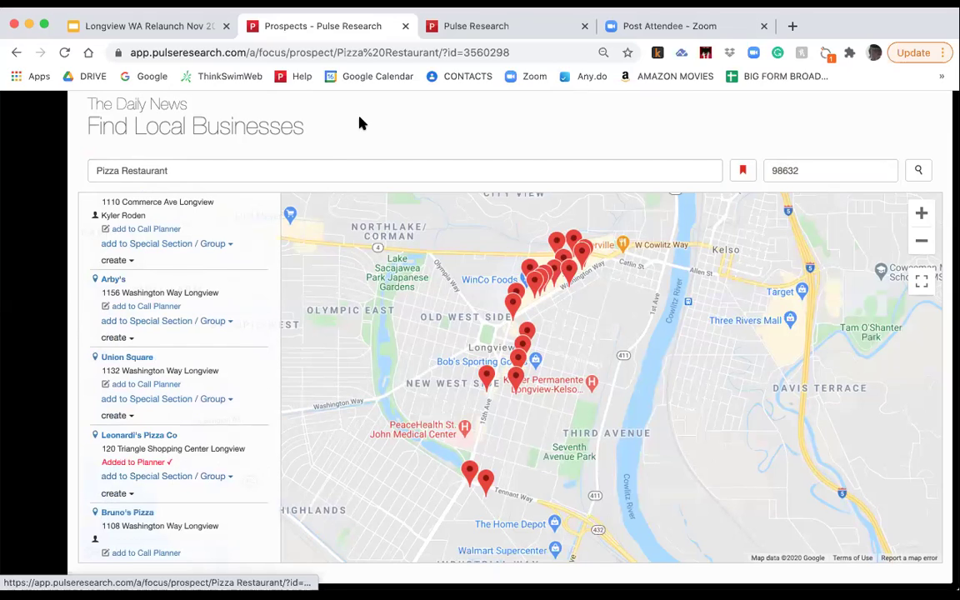
- Open the Call Planner and bring its table of this week's accounts into view
scroll(360, 122, "up", 1)
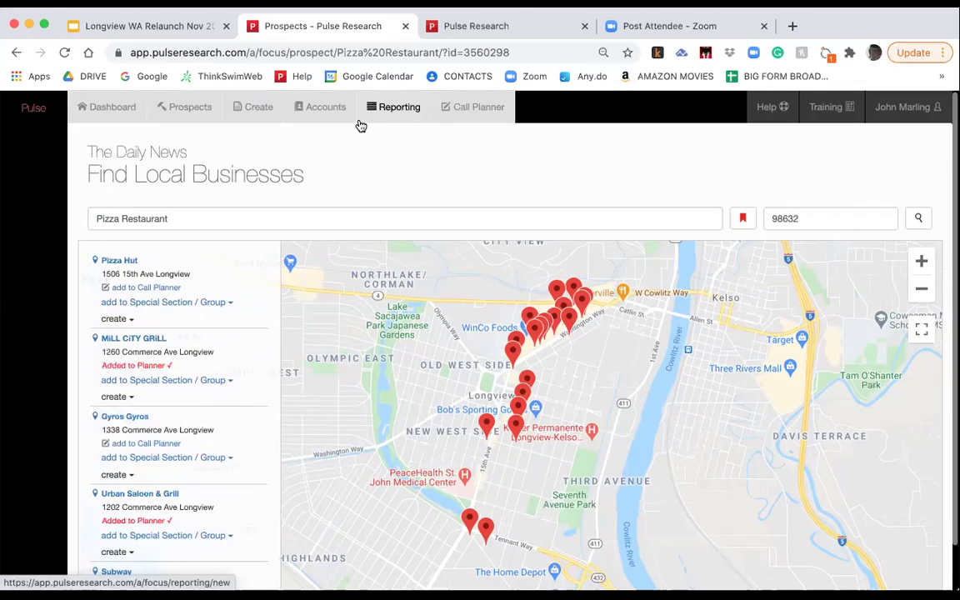
left_click(471, 108)
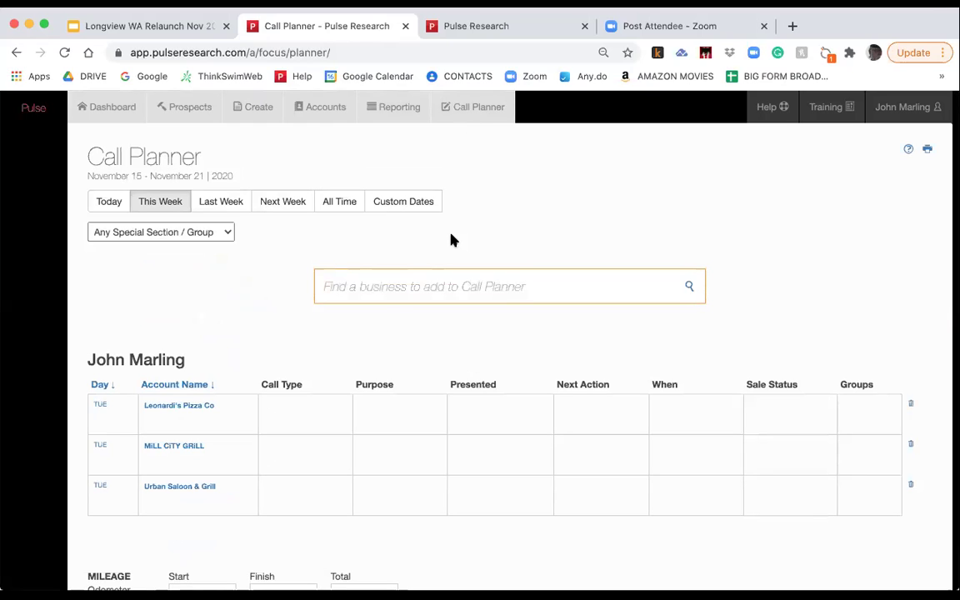
scroll(450, 240, "down", 1)
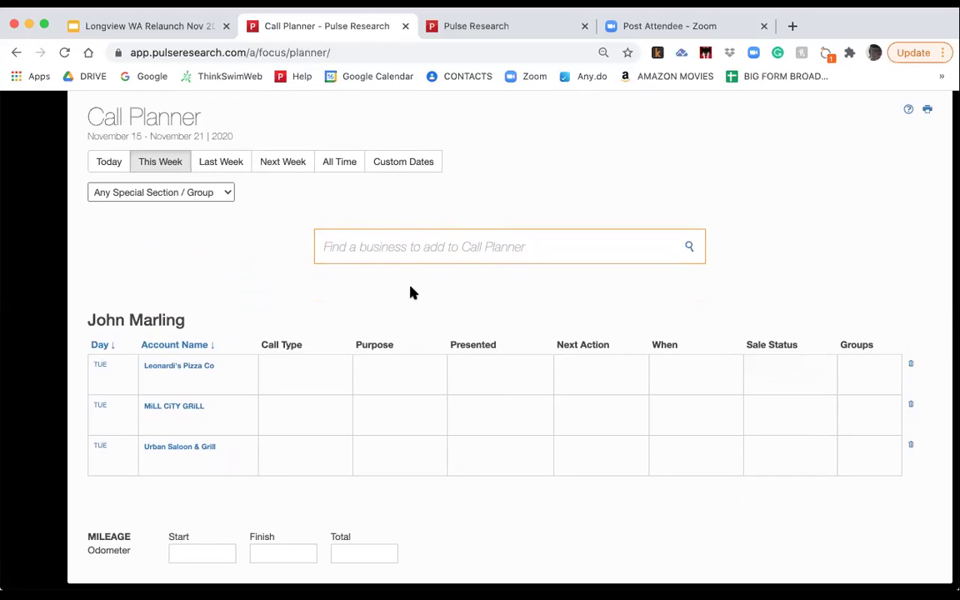
- View the teaser report for MiLL CiTY GRiLL from its Call Planner entry
mouse_move(458, 377)
mouse_move(502, 419)
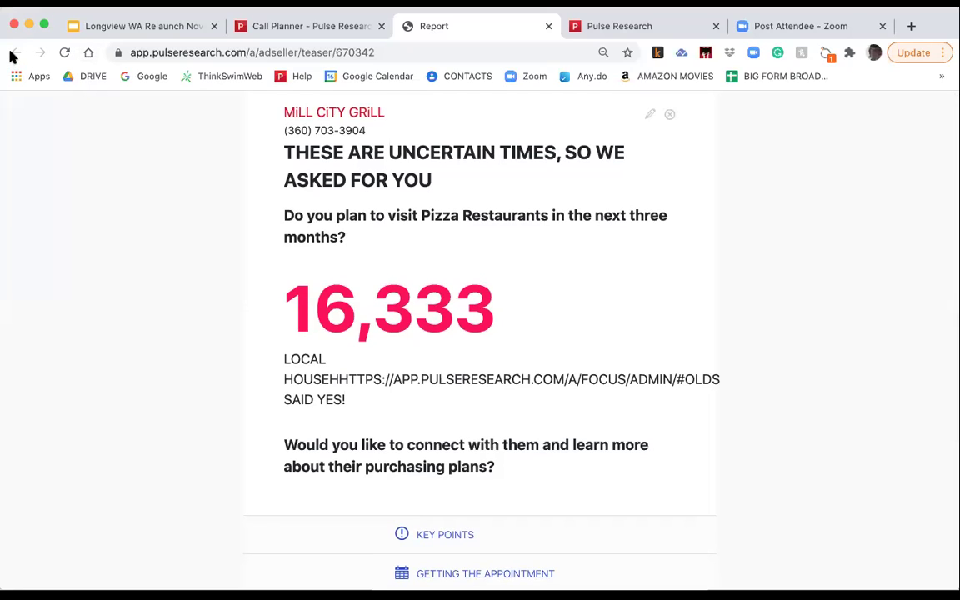
scroll(350, 217, "up", 1)
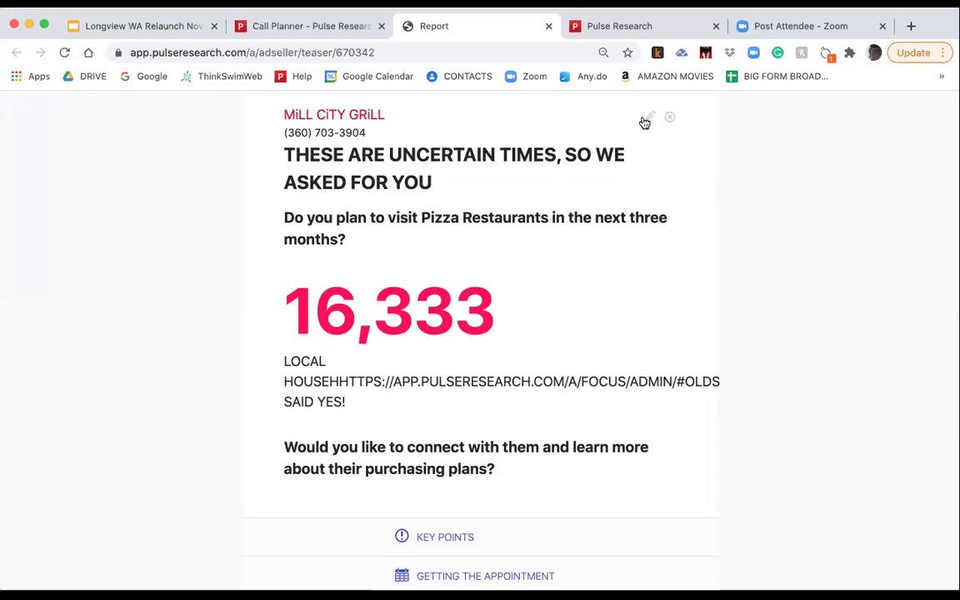
- Close the MiLL CiTY GRiLL teaser report and return to this week's Call Planner accounts
left_click(670, 118)
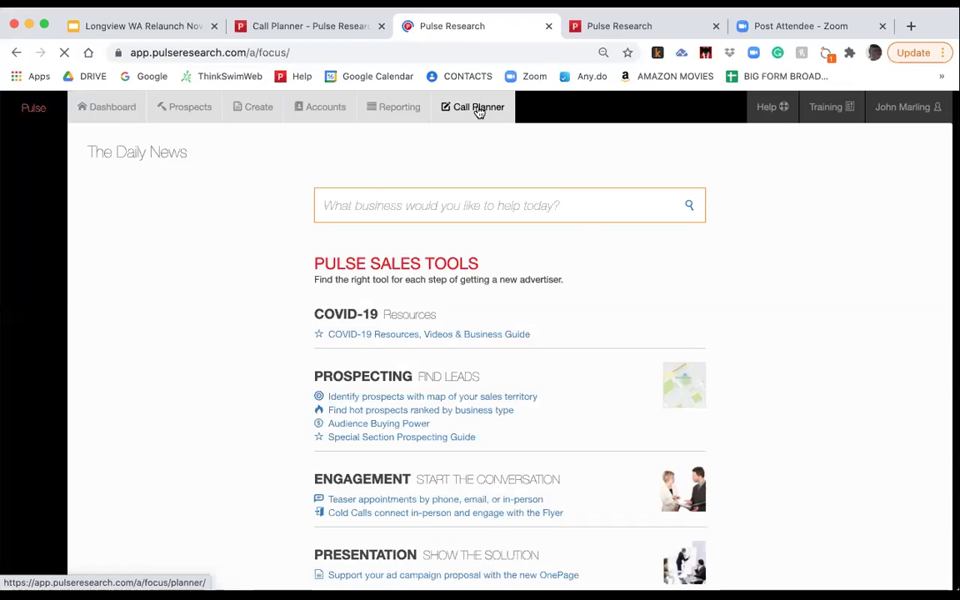
left_click(478, 112)
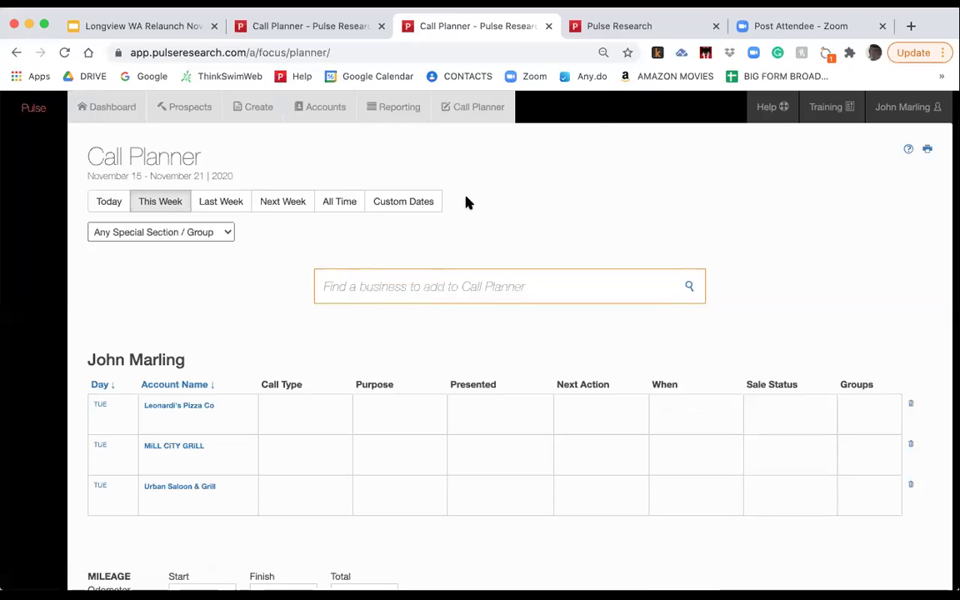
scroll(467, 203, "down", 2)
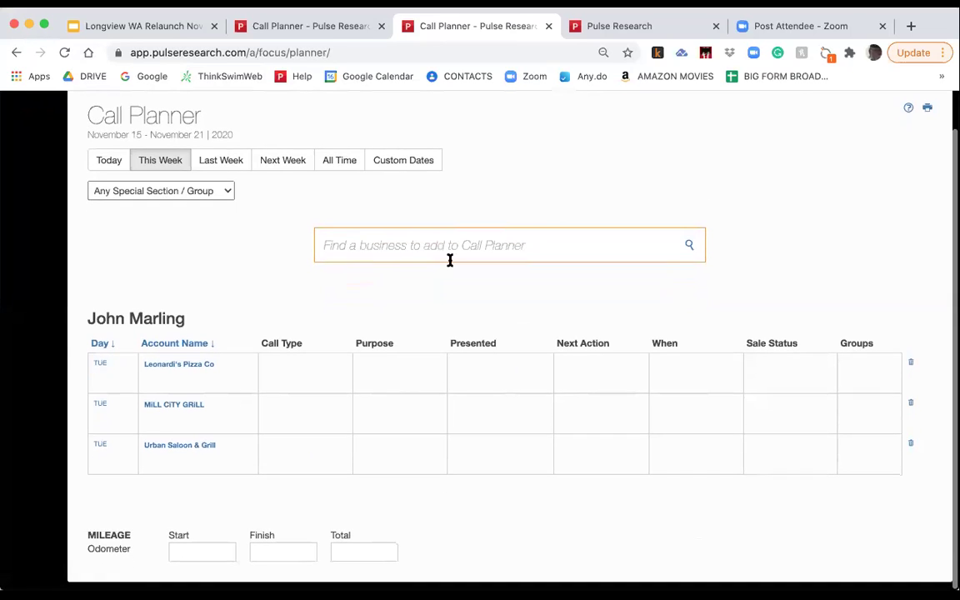
- View the flyer for Urban Saloon & Grill from its Call Planner entry
mouse_move(495, 419)
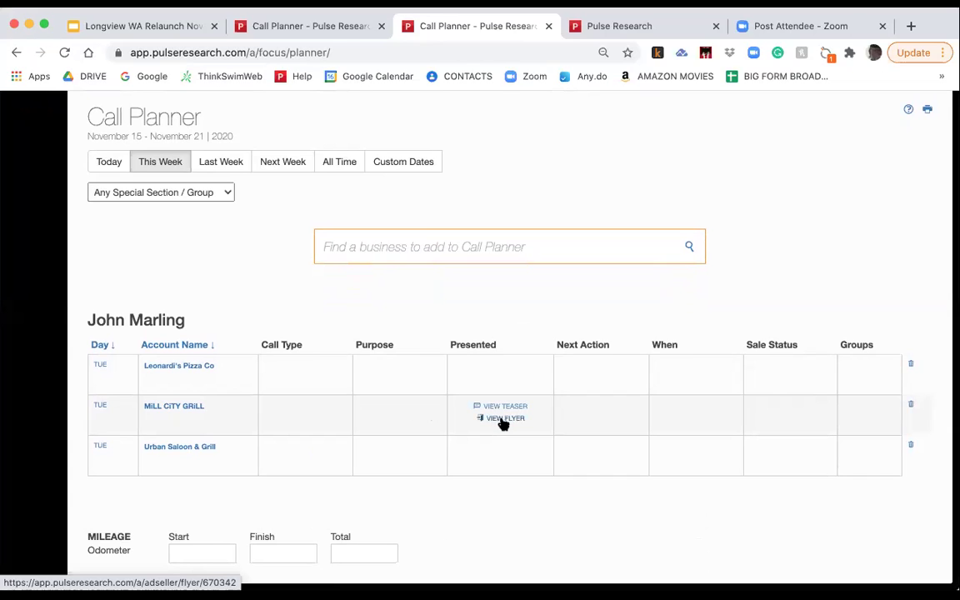
mouse_move(503, 454)
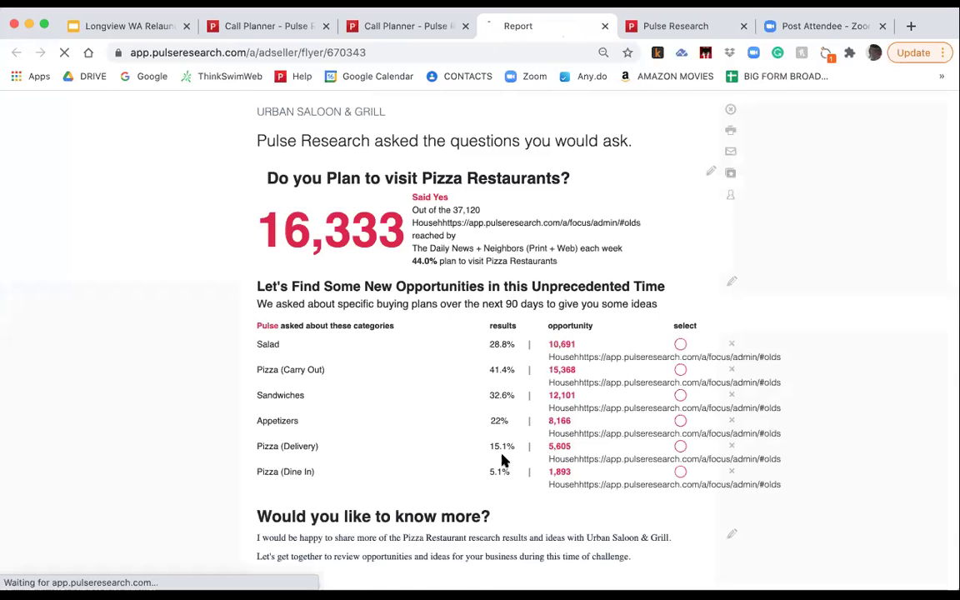
- Review the Urban Saloon & Grill flyer and inspect its audience choices, including the custom audience fields, without changing the audience
scroll(503, 459, "down", 1)
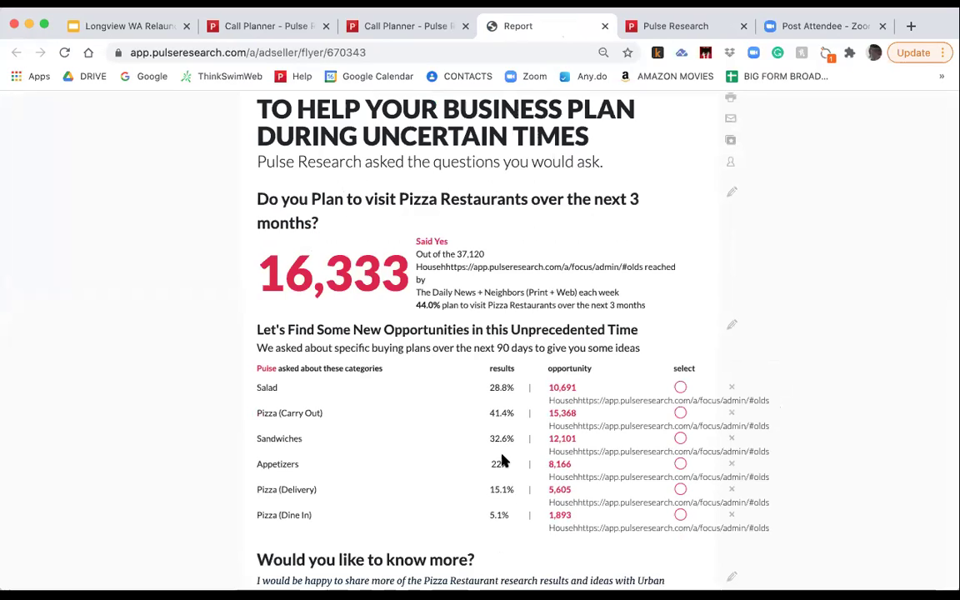
scroll(503, 459, "up", 1)
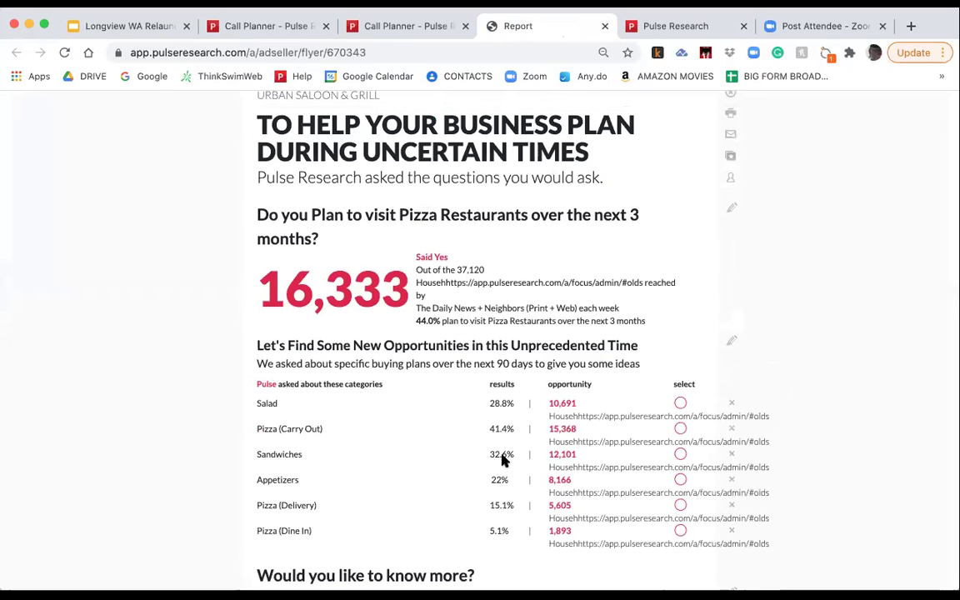
scroll(502, 456, "up", 1)
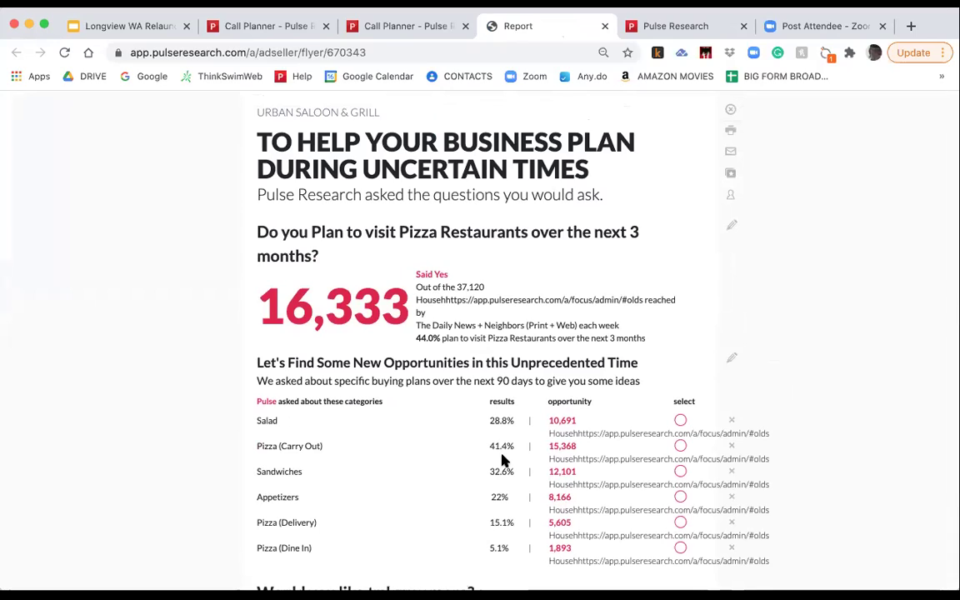
left_click(732, 228)
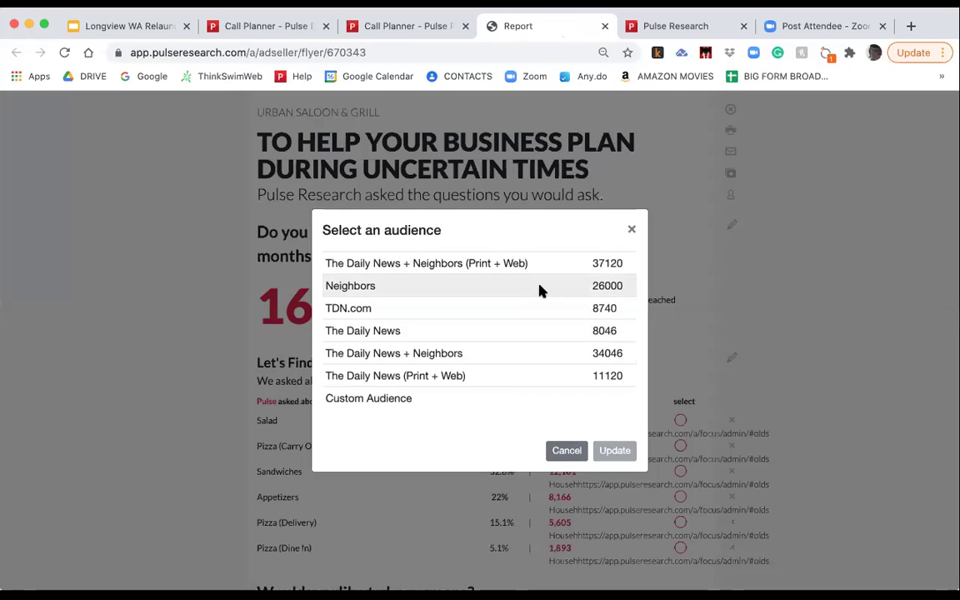
left_click(397, 399)
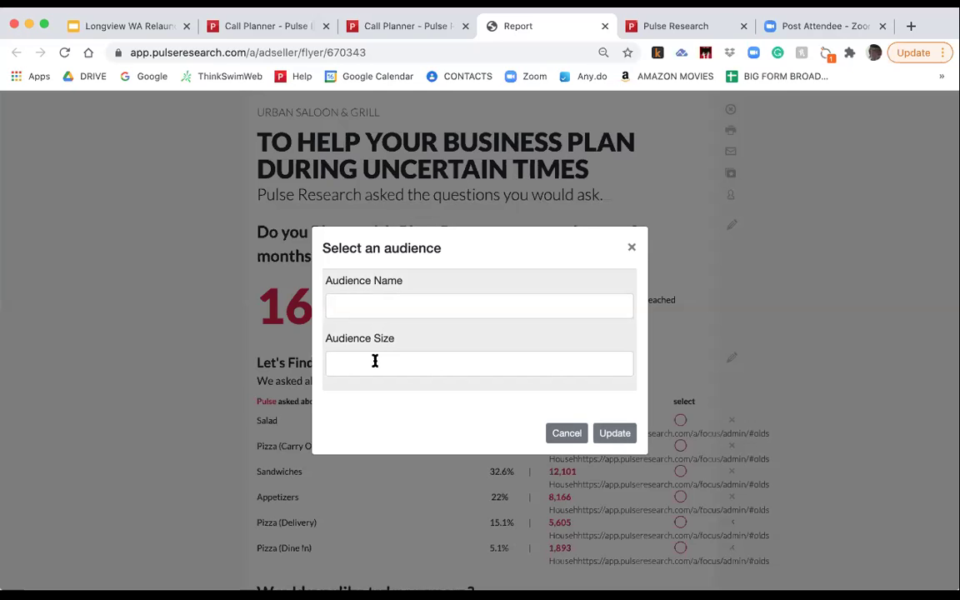
left_click(570, 435)
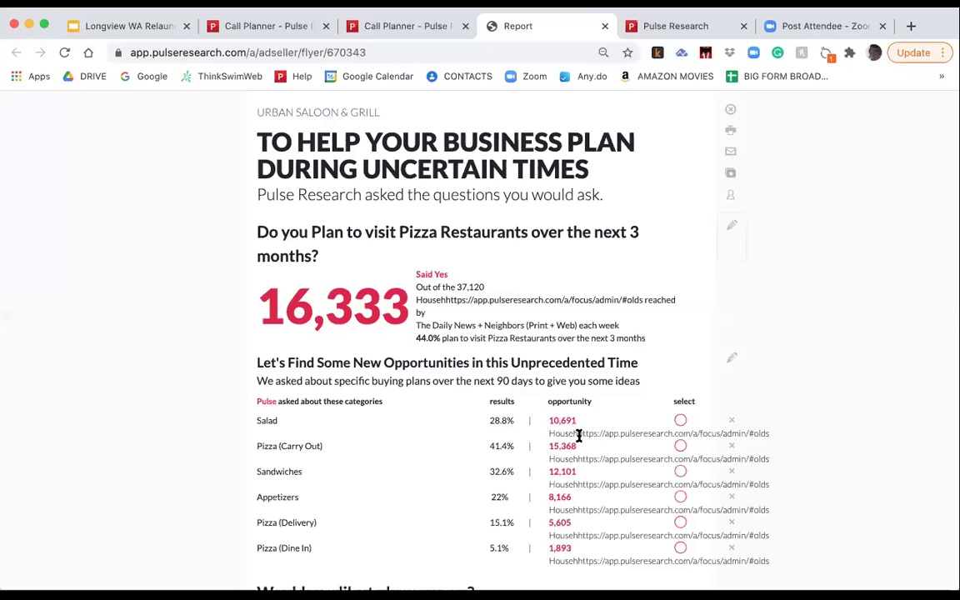
- Open the flyer's products and services list and select Pizza (Take & Bake) under Restaurant Types (Long List)
scroll(578, 435, "down", 2)
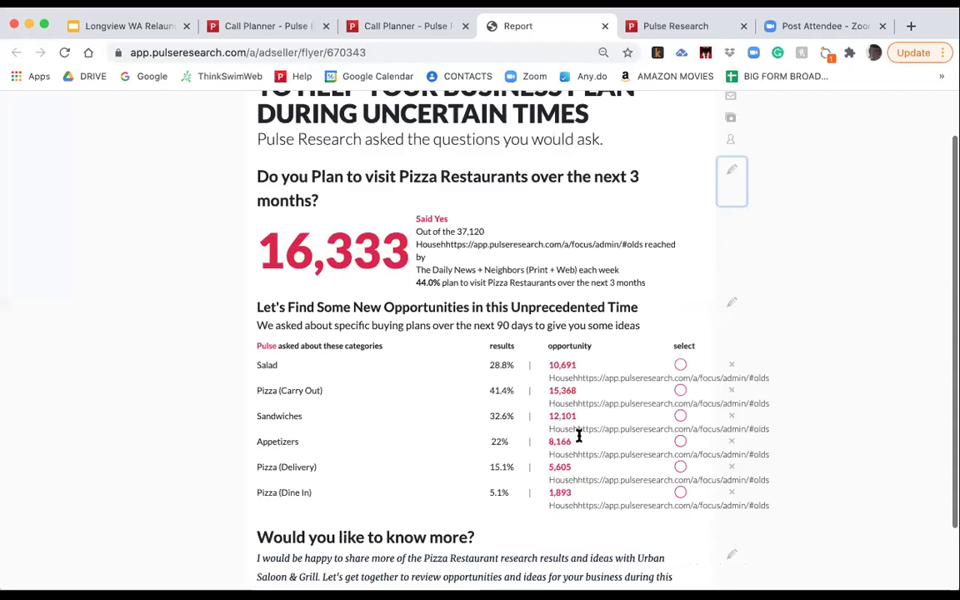
scroll(578, 435, "up", 1)
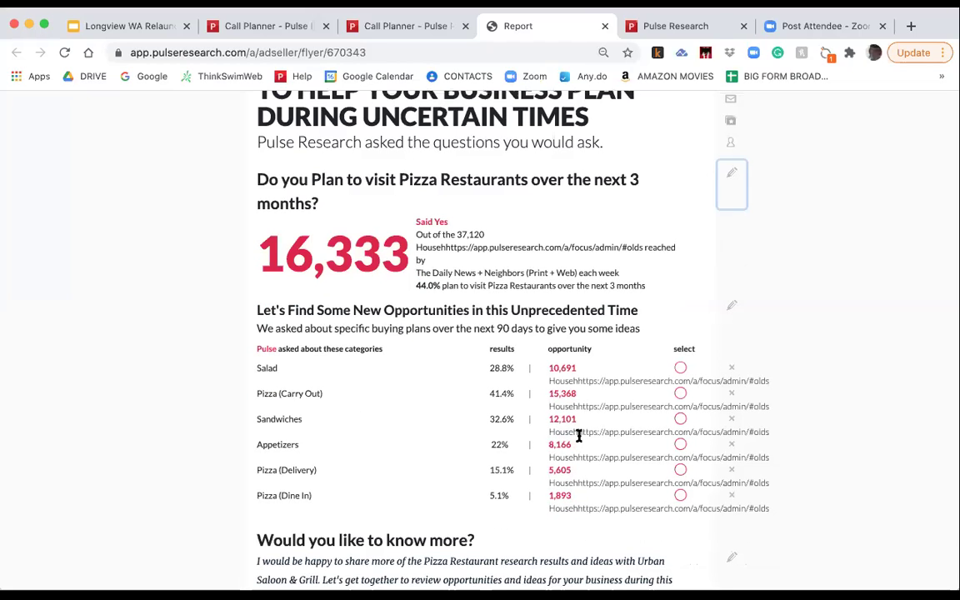
left_click(733, 308)
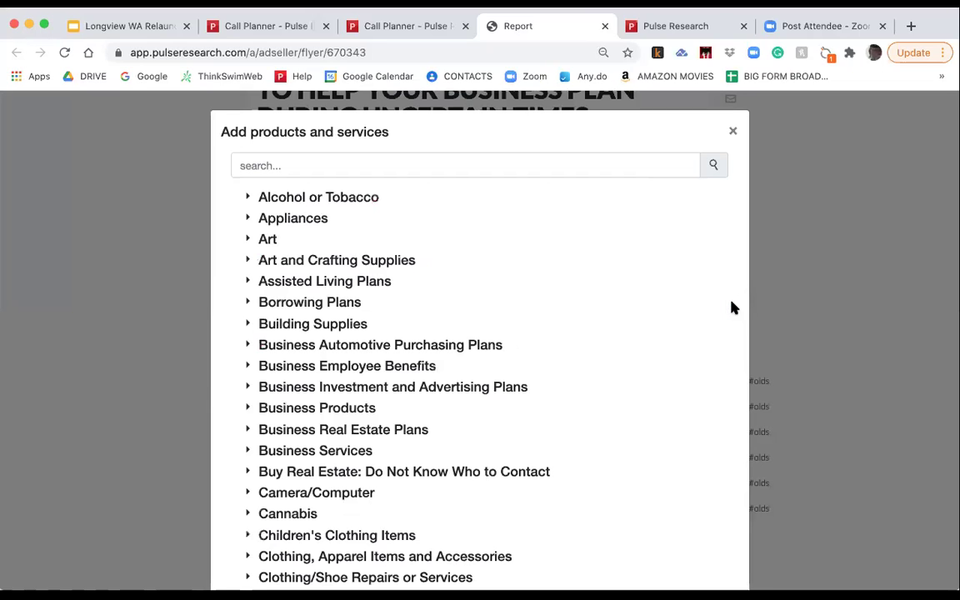
scroll(732, 308, "down", 5)
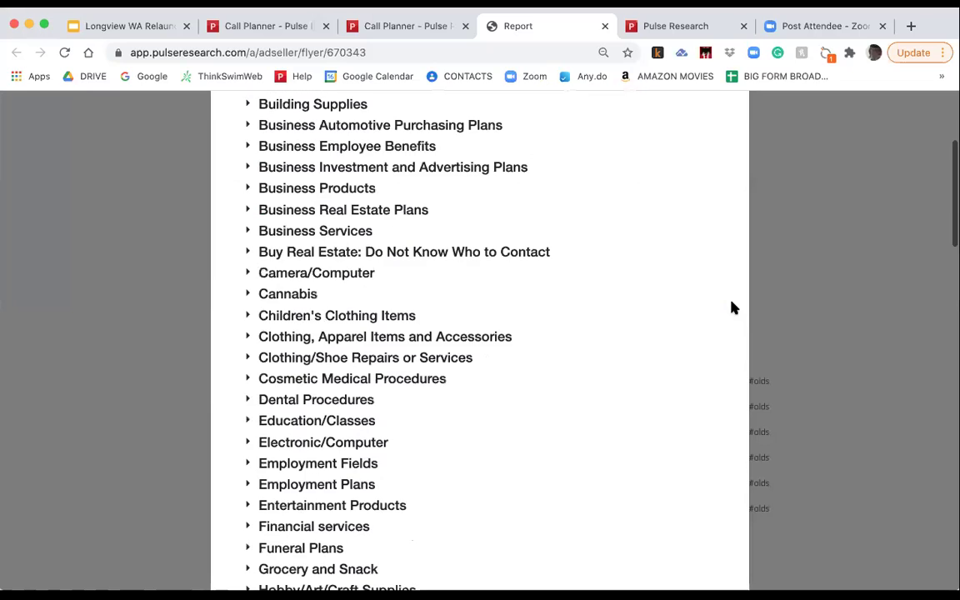
scroll(733, 308, "down", 10)
scroll(733, 308, "down", 10)
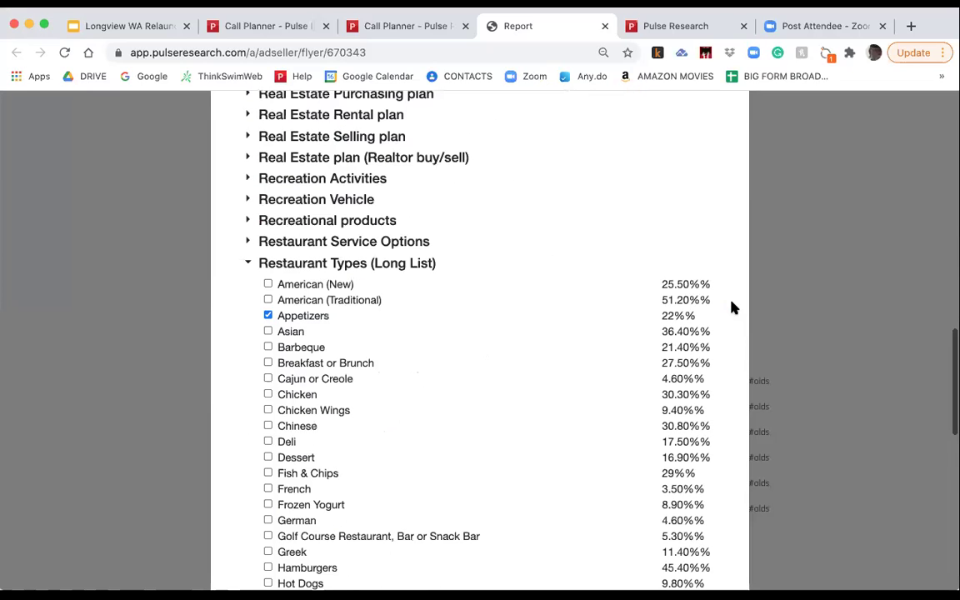
scroll(732, 309, "down", 4)
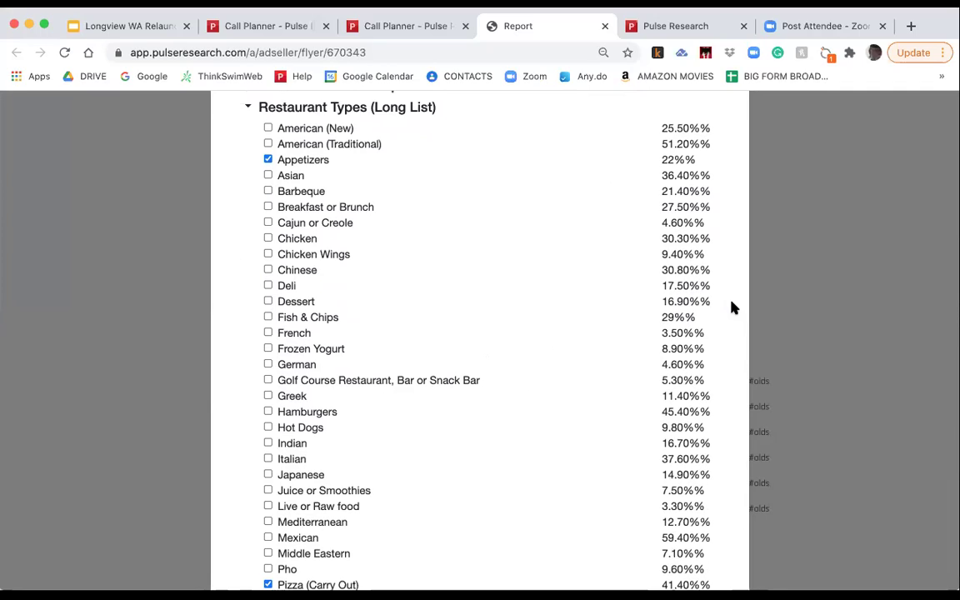
scroll(733, 308, "down", 3)
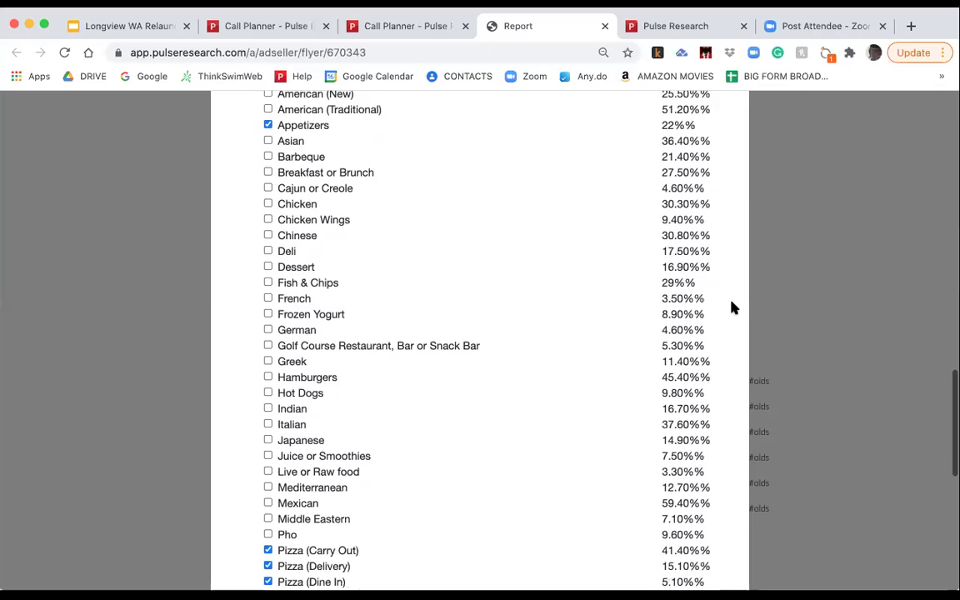
scroll(732, 308, "down", 2)
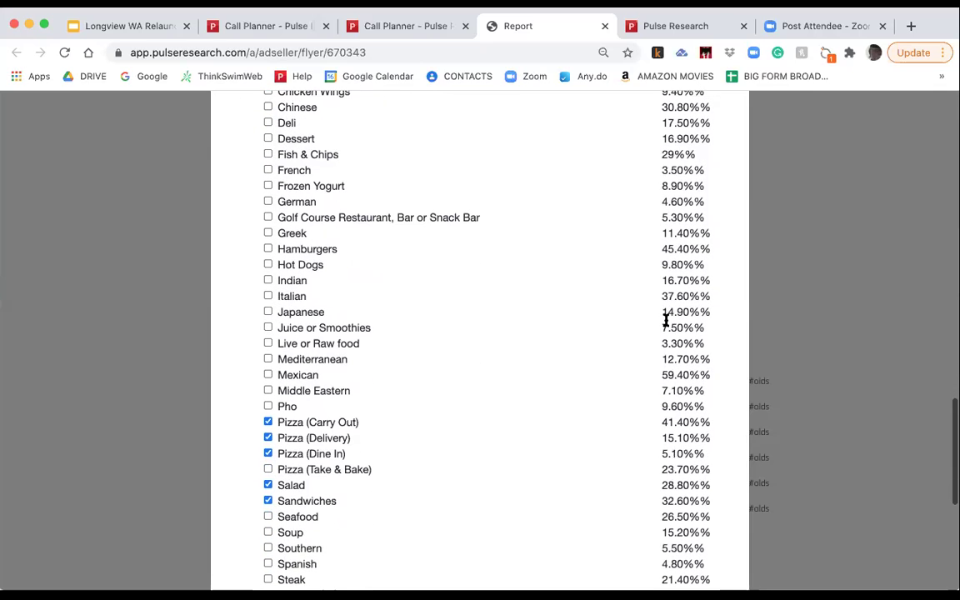
left_click(268, 469)
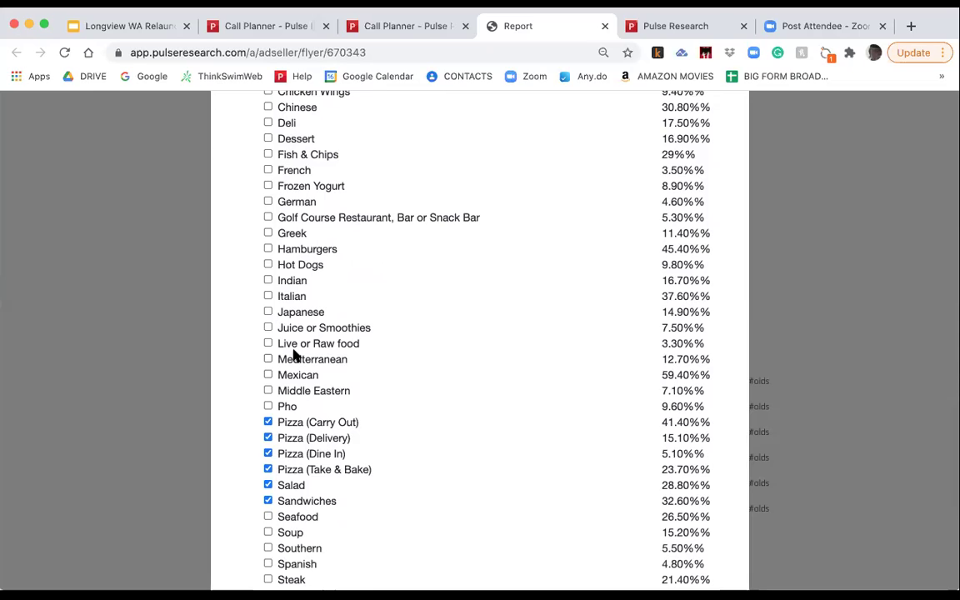
- Select German, Fish & Chips and Dessert as additional restaurant types and update the flyer with the chosen categories
scroll(275, 320, "up", 2)
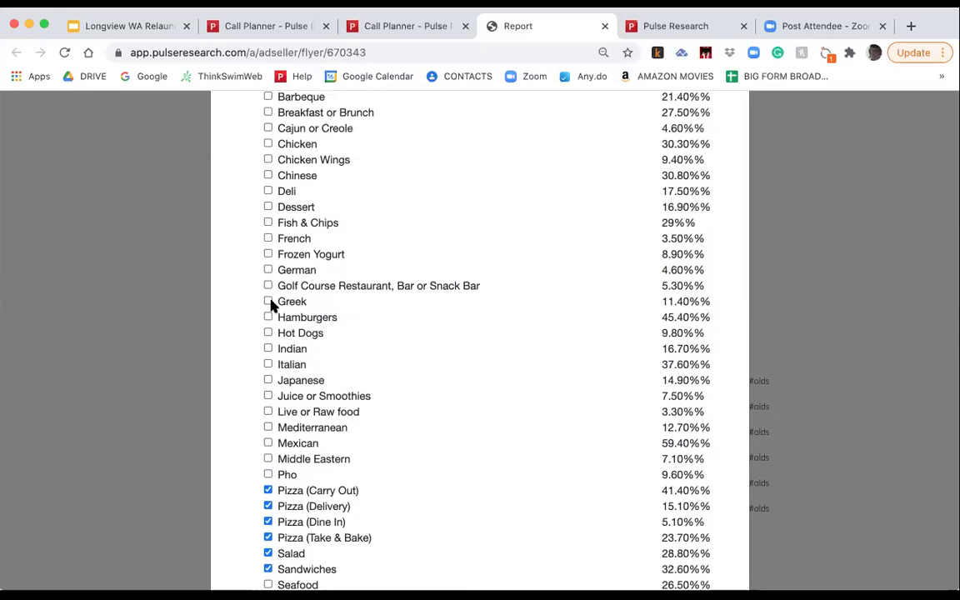
left_click(267, 270)
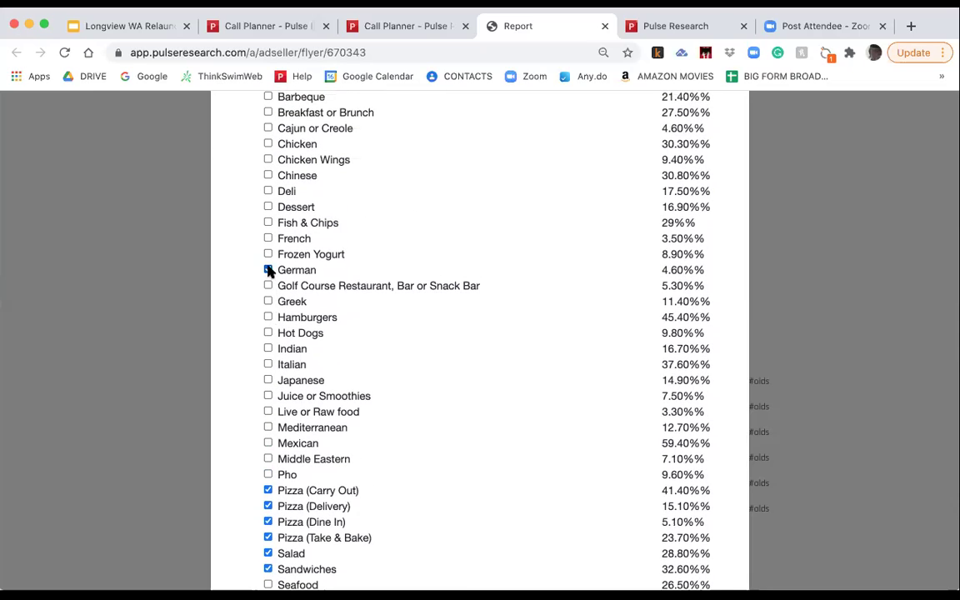
left_click(267, 222)
left_click(268, 208)
scroll(430, 218, "up", 5)
scroll(432, 221, "up", 8)
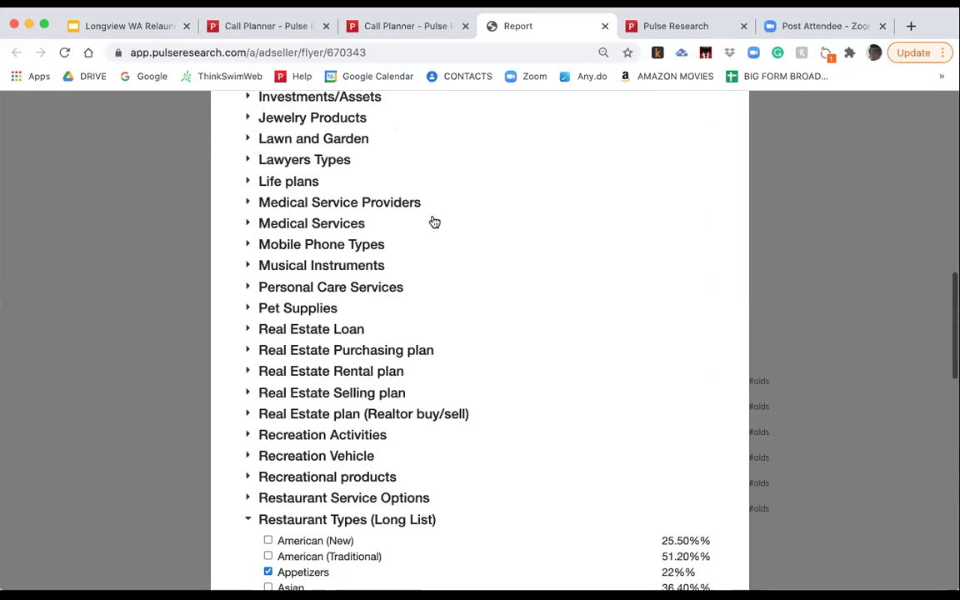
scroll(434, 222, "up", 8)
scroll(434, 221, "down", 20)
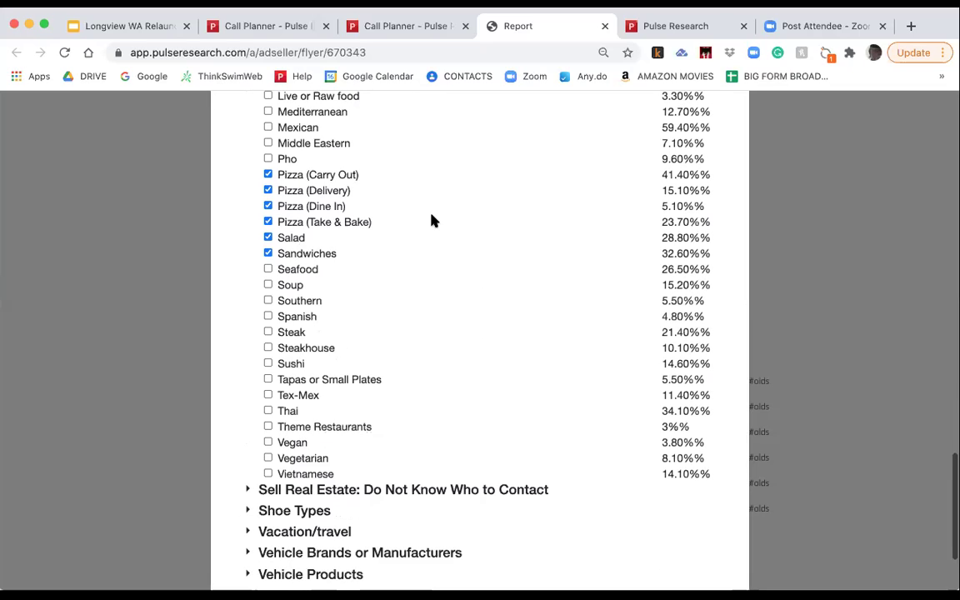
scroll(433, 221, "down", 3)
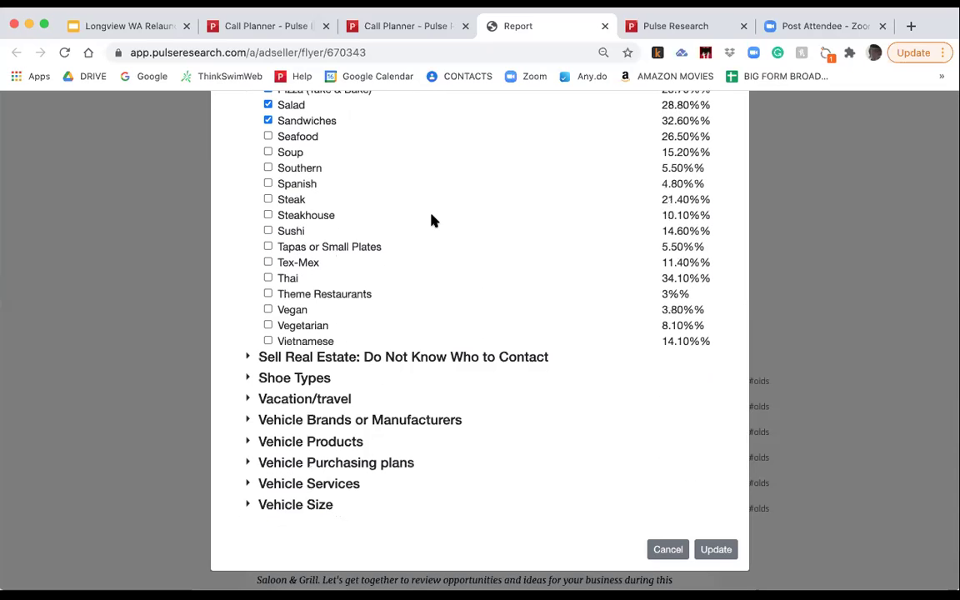
left_click(715, 548)
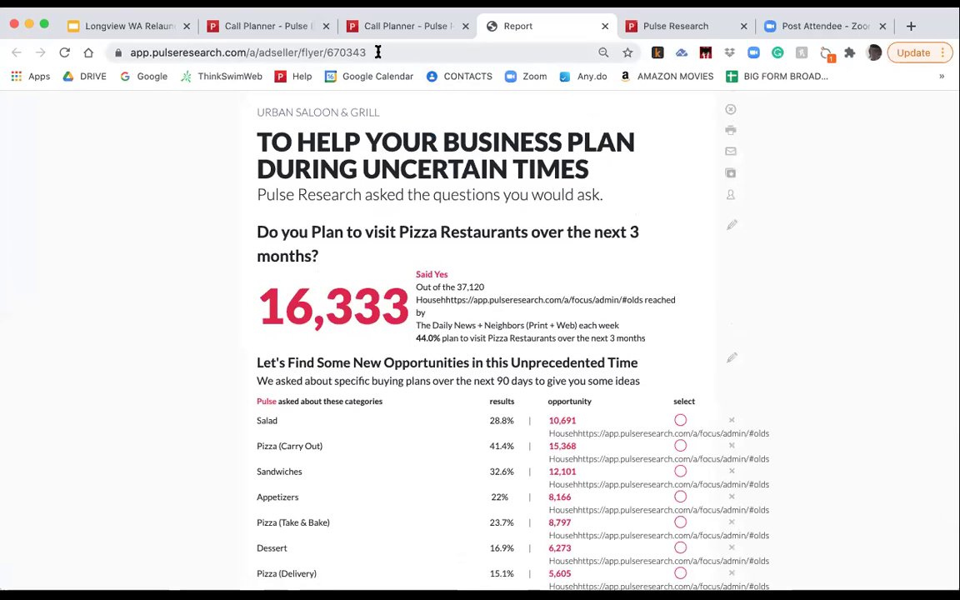
- Inspect the flyer's web address and the link in its email sharing form, without sending the message
left_click_drag(377, 52, 121, 55)
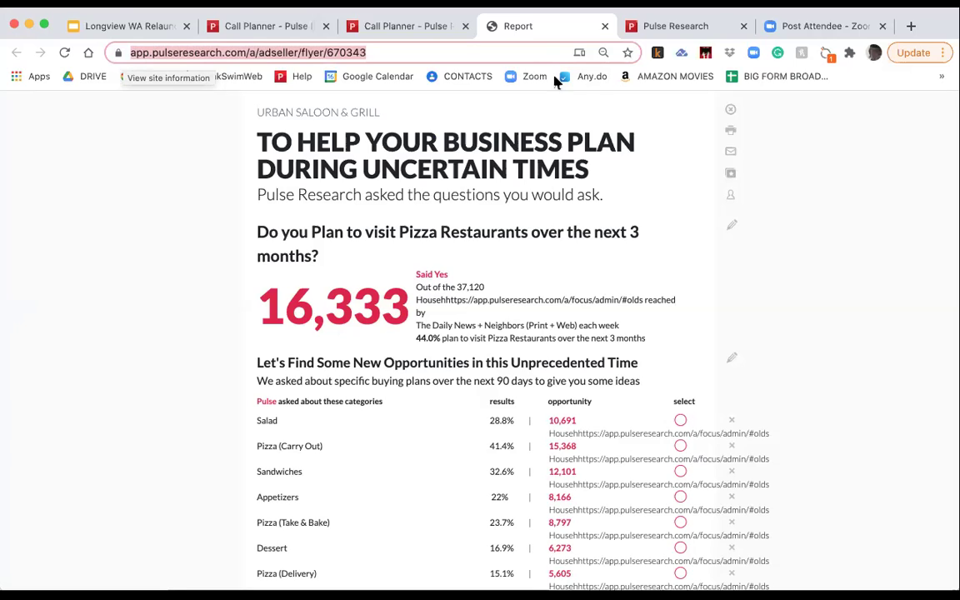
left_click(731, 154)
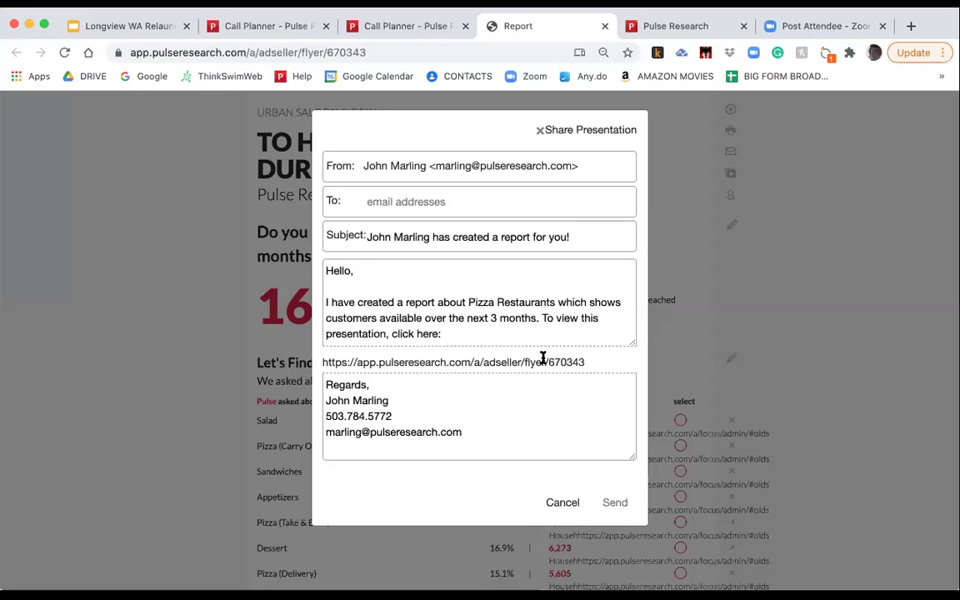
left_click_drag(587, 362, 315, 368)
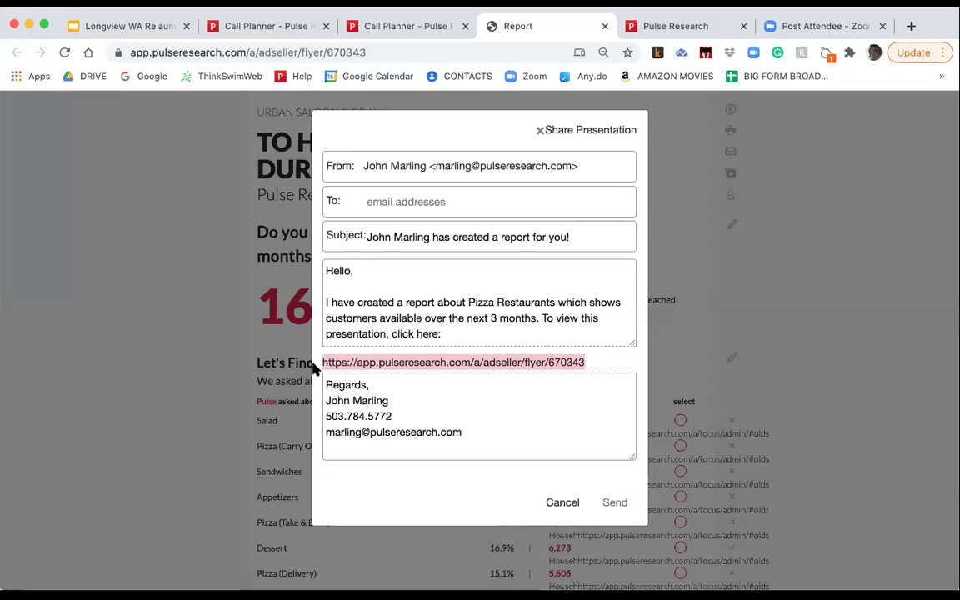
left_click(562, 504)
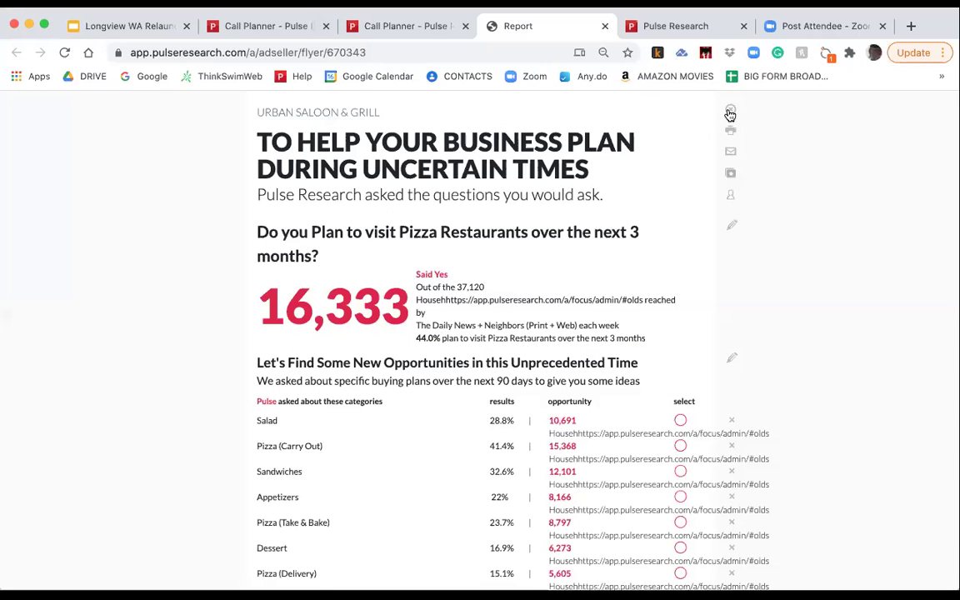
- Close the flyer and view the Pulse hot prospects ranked by business type
left_click(730, 113)
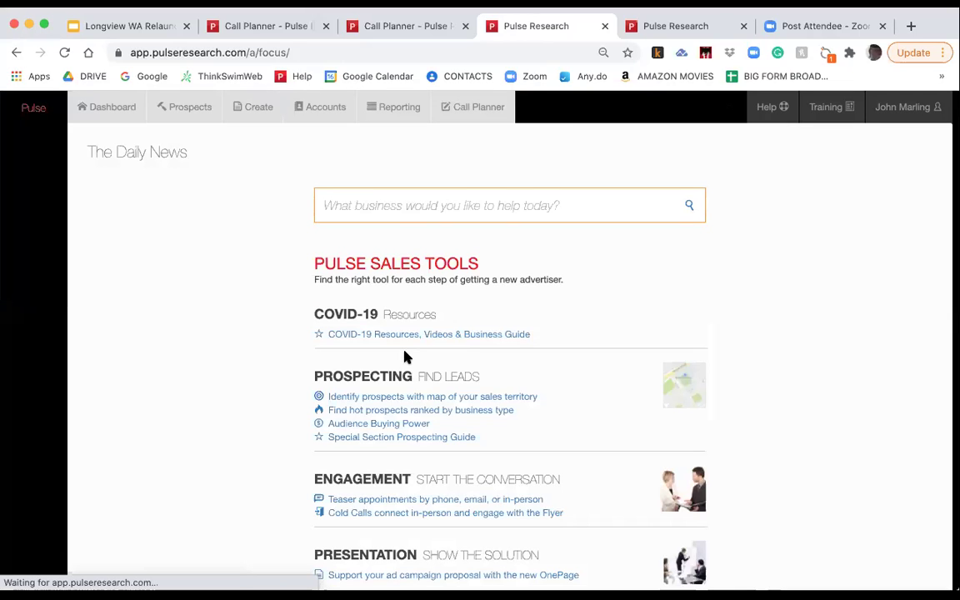
scroll(408, 358, "down", 2)
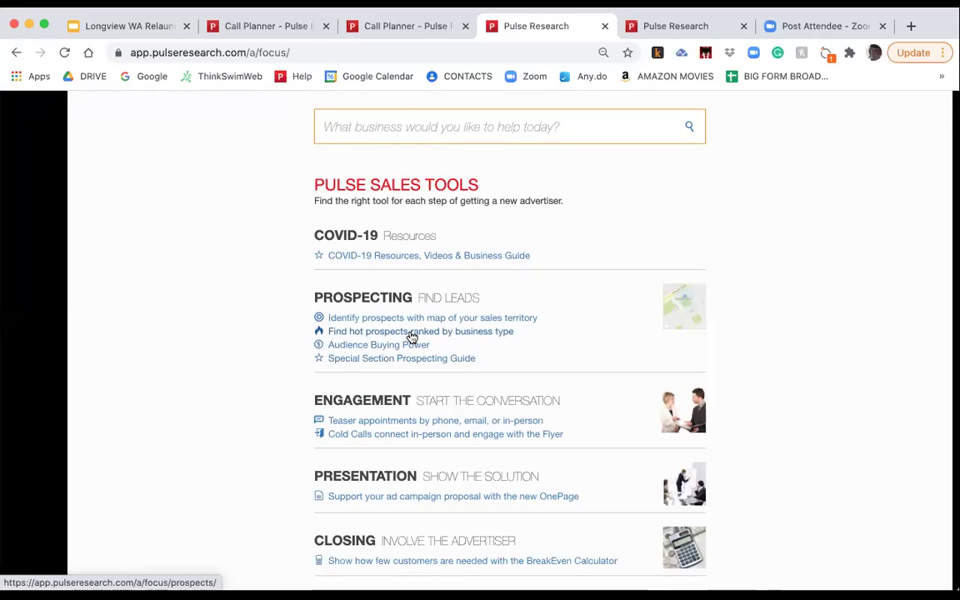
left_click(412, 331)
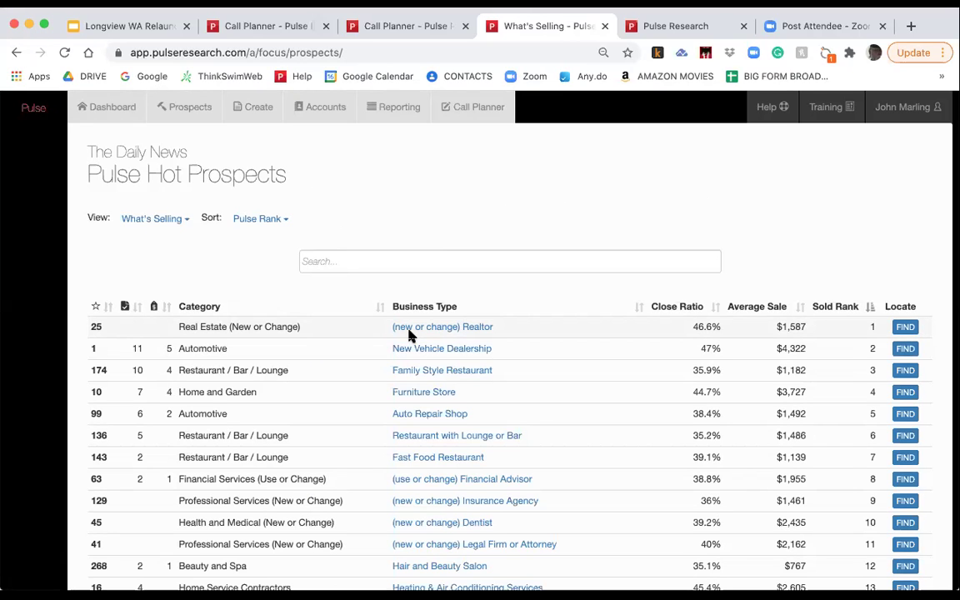
scroll(572, 336, "down", 3)
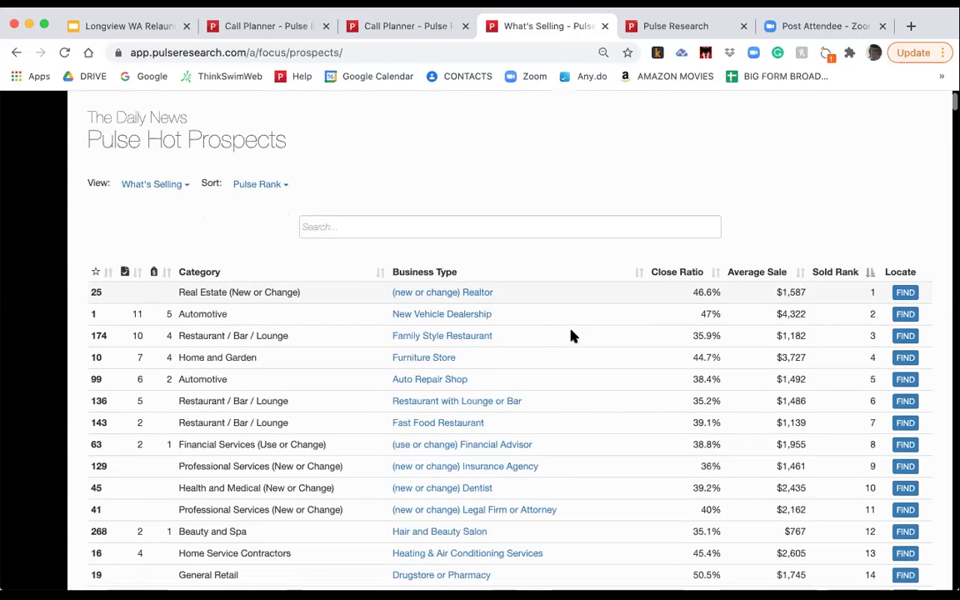
scroll(571, 335, "down", 1)
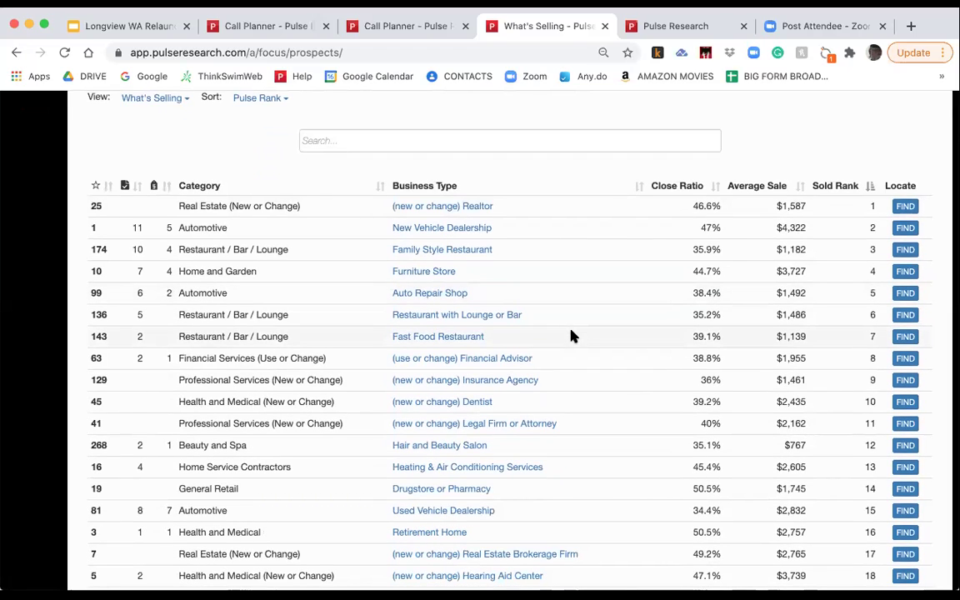
scroll(572, 336, "down", 1)
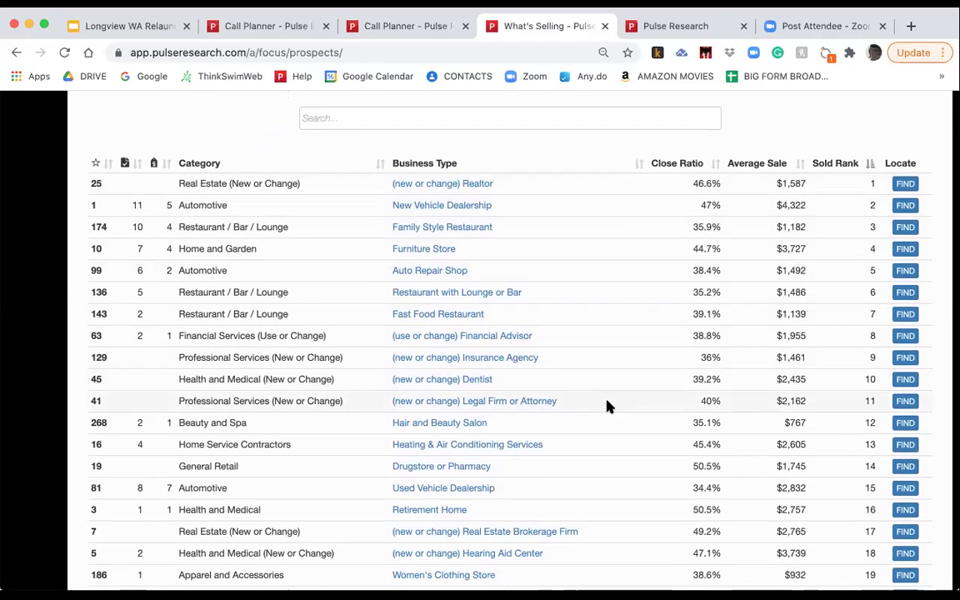
scroll(606, 406, "down", 1)
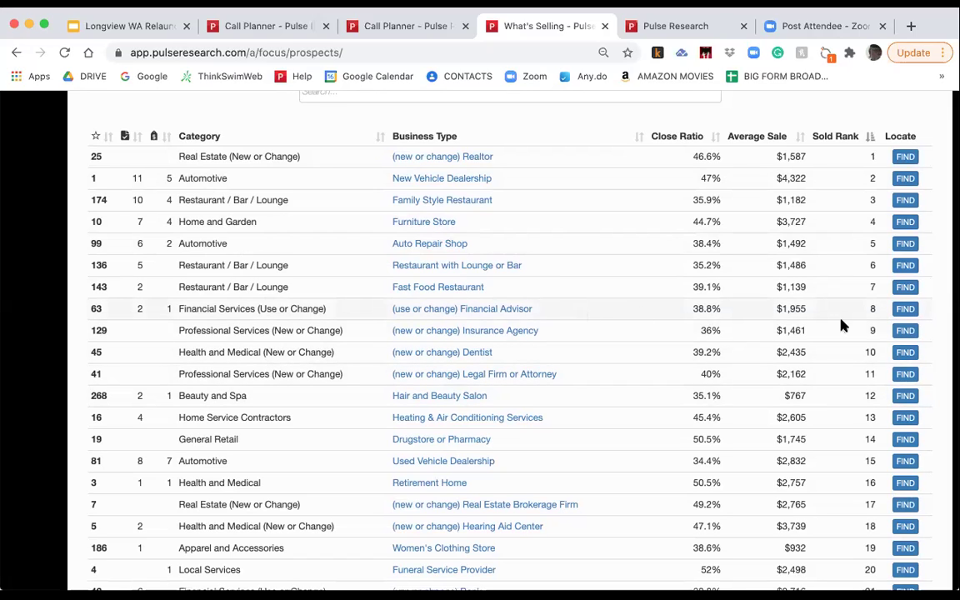
- Find local Financial Advisor businesses and add Edward Jones on Olympia Way, Bryant Wealth Management, Inc. and Financial Life Dimensions to the Call Planner
left_click(906, 310)
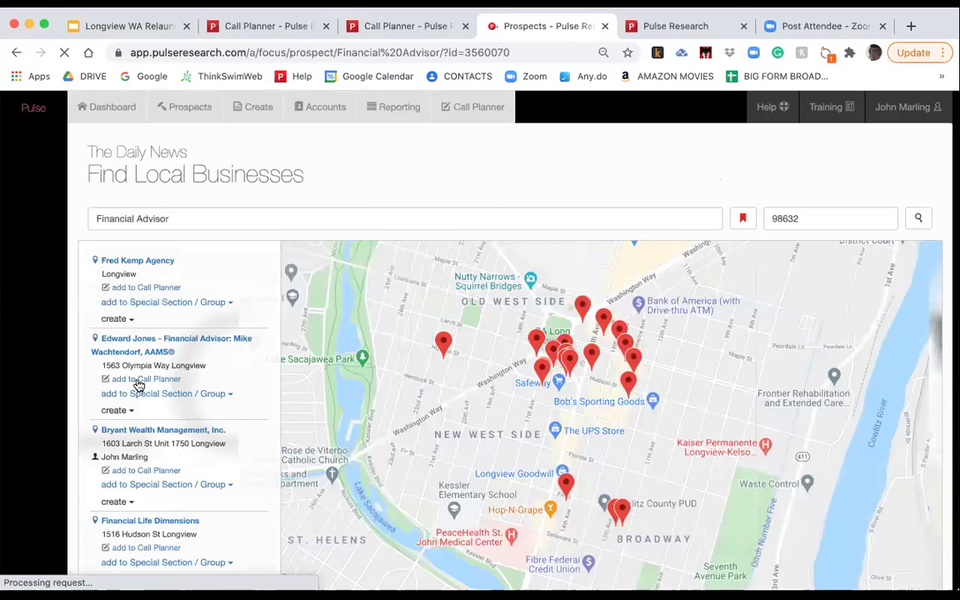
left_click(137, 379)
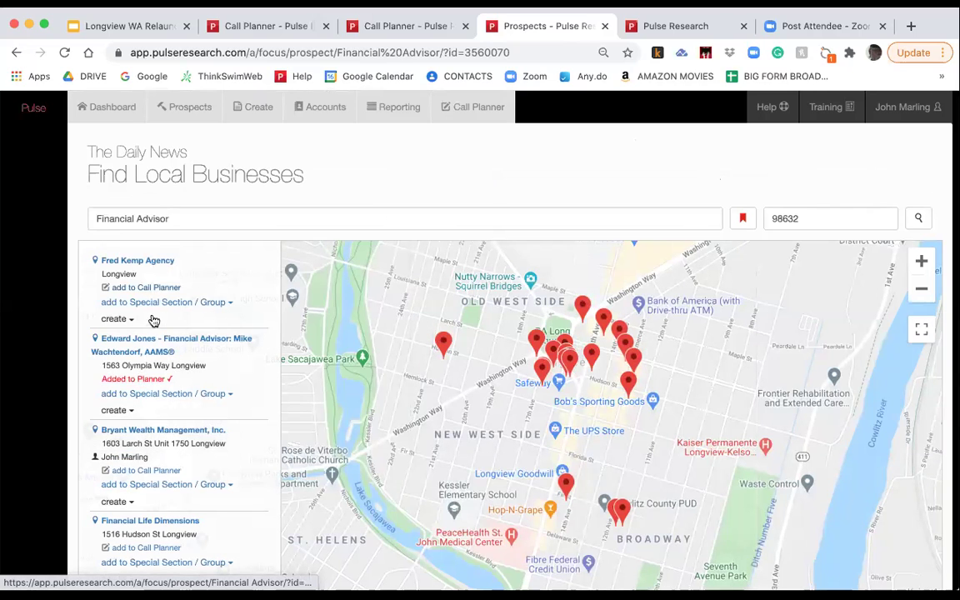
left_click(166, 472)
scroll(167, 475, "down", 1)
left_click(168, 472)
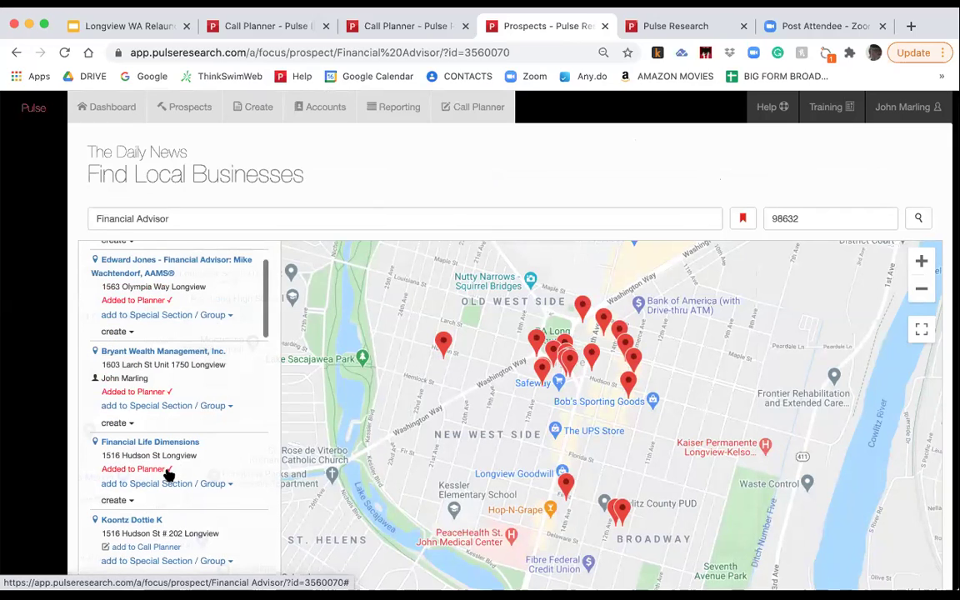
- Add the prospect listed directly below Financial Life Dimensions to the Call Planner and open the Call Planner
scroll(169, 486, "down", 1)
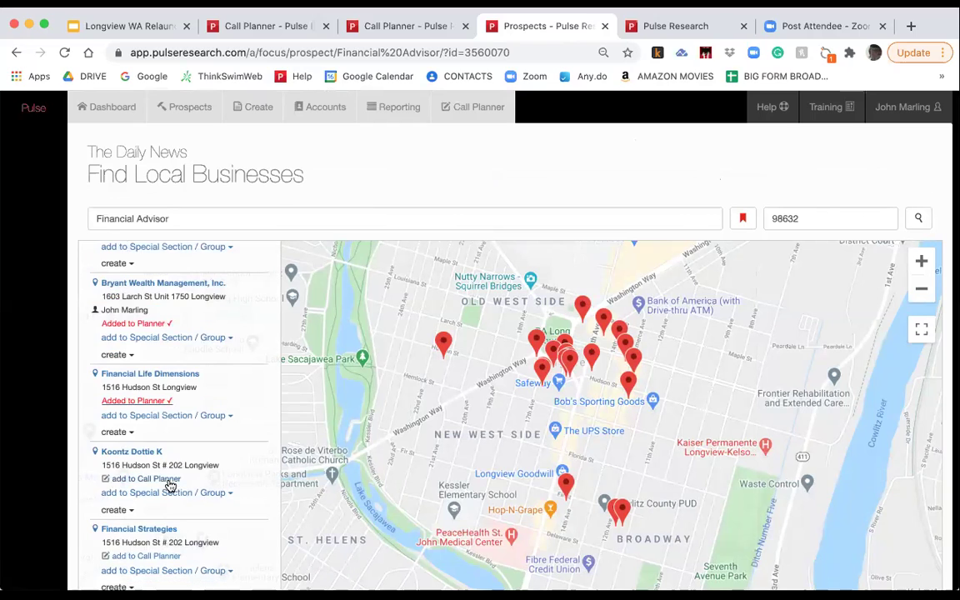
scroll(169, 485, "up", 3)
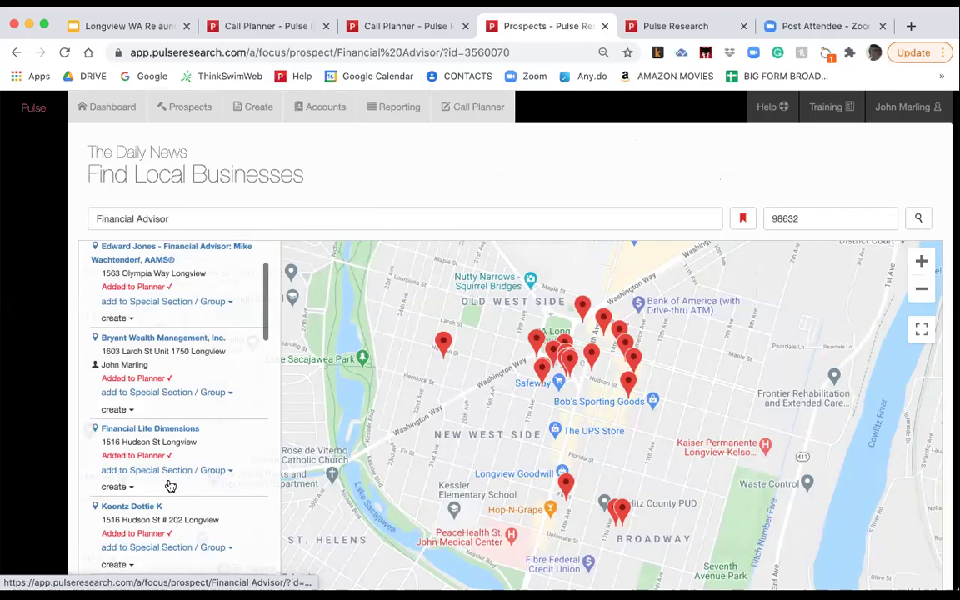
left_click(466, 108)
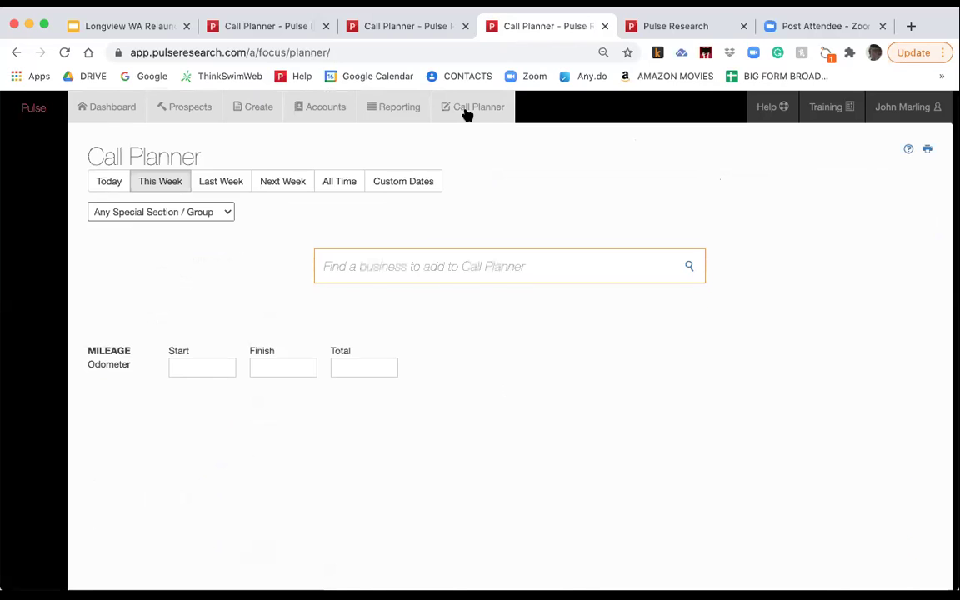
- Open the flyer for Bryant Wealth Management, Inc. from this week's Call Planner entries and view its opportunity categories
scroll(439, 365, "down", 2)
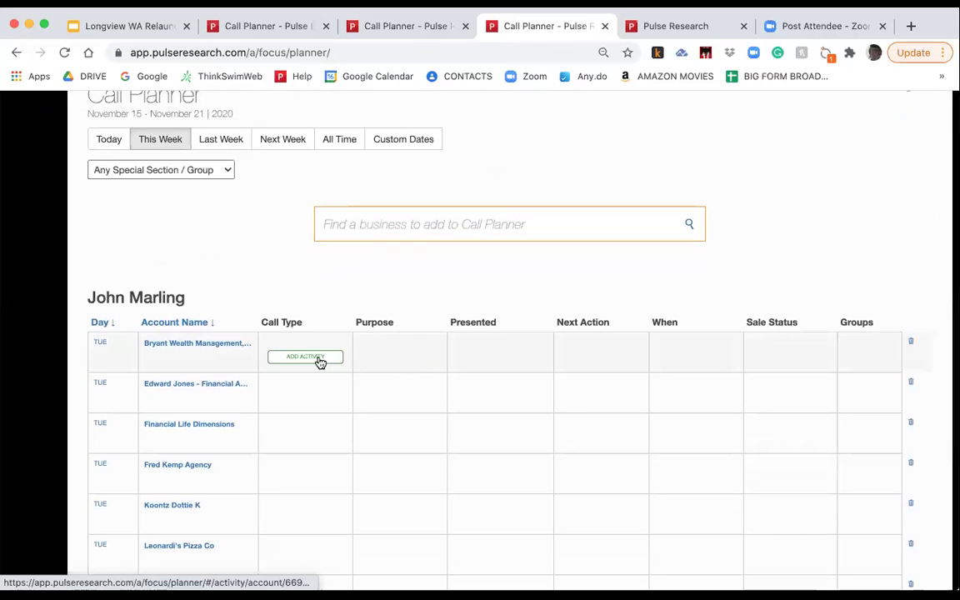
mouse_move(468, 353)
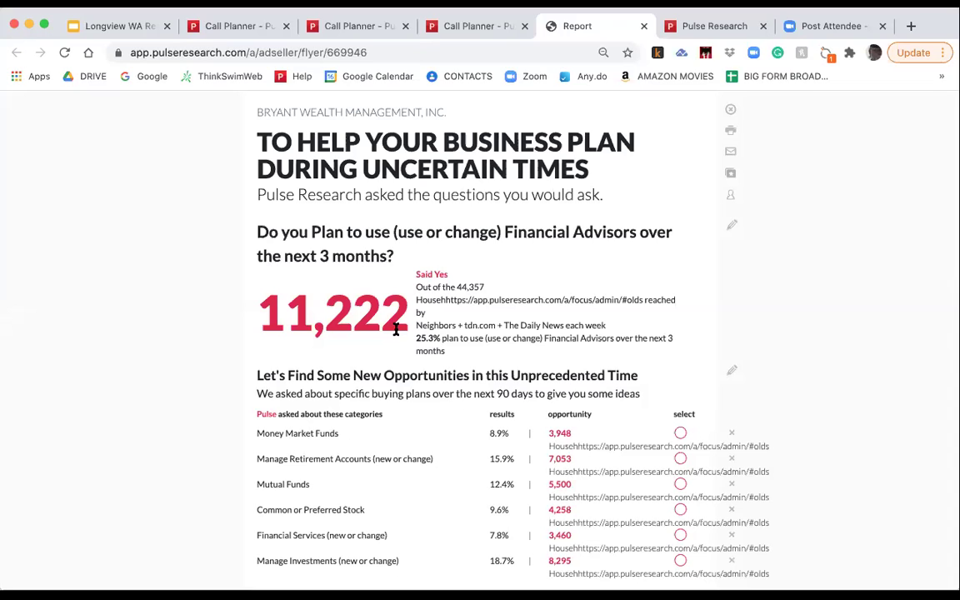
scroll(396, 329, "down", 3)
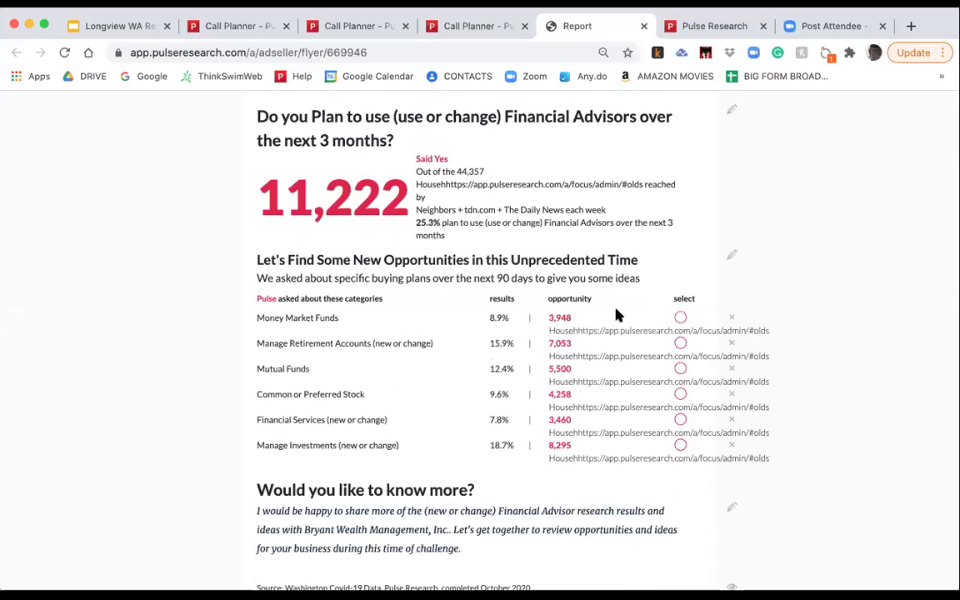
- Add City or State Bonds, Non-US Stocks and Options from Investments/Assets to the flyer's products and services and update the flyer
left_click(731, 257)
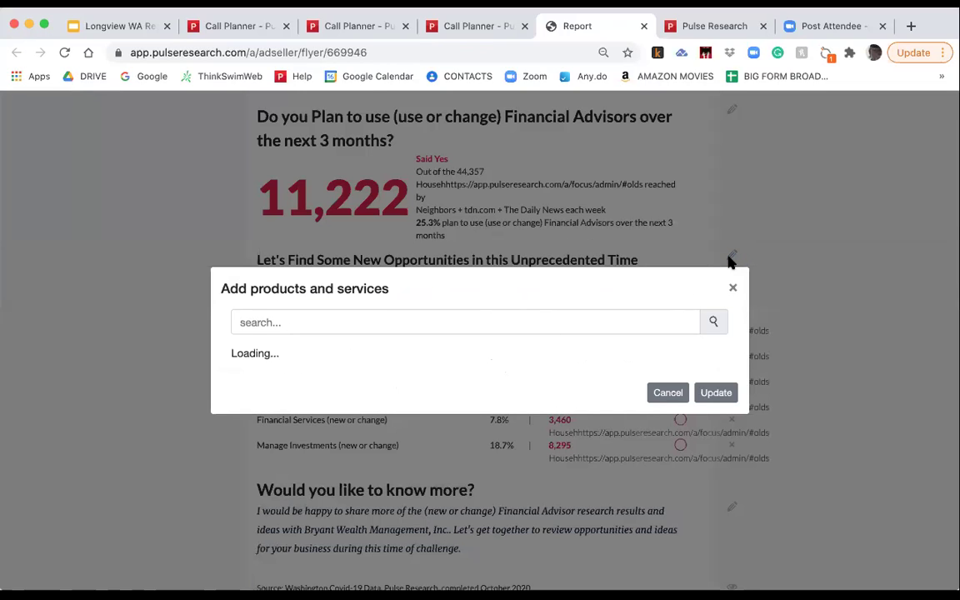
scroll(729, 263, "down", 5)
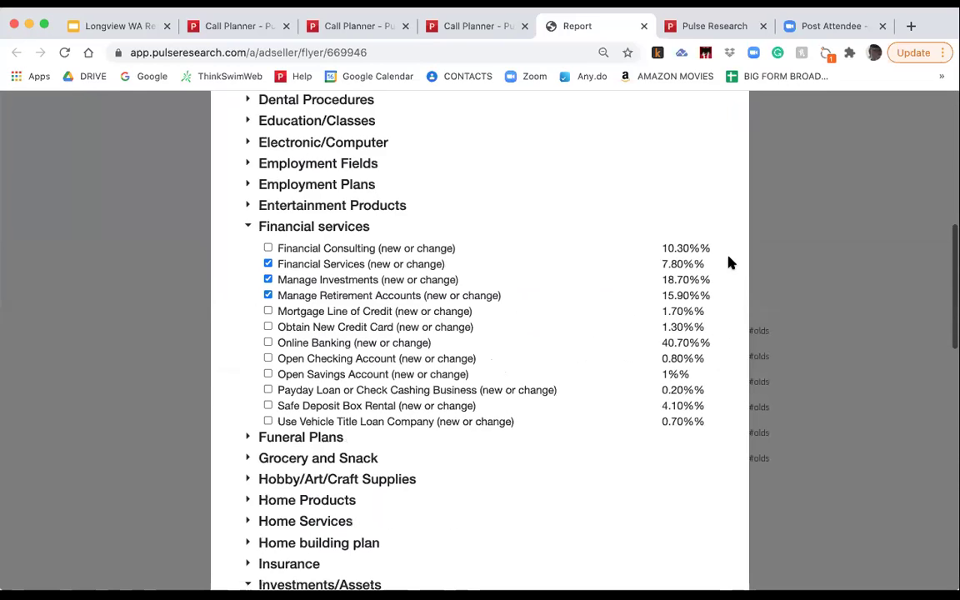
scroll(729, 262, "down", 1)
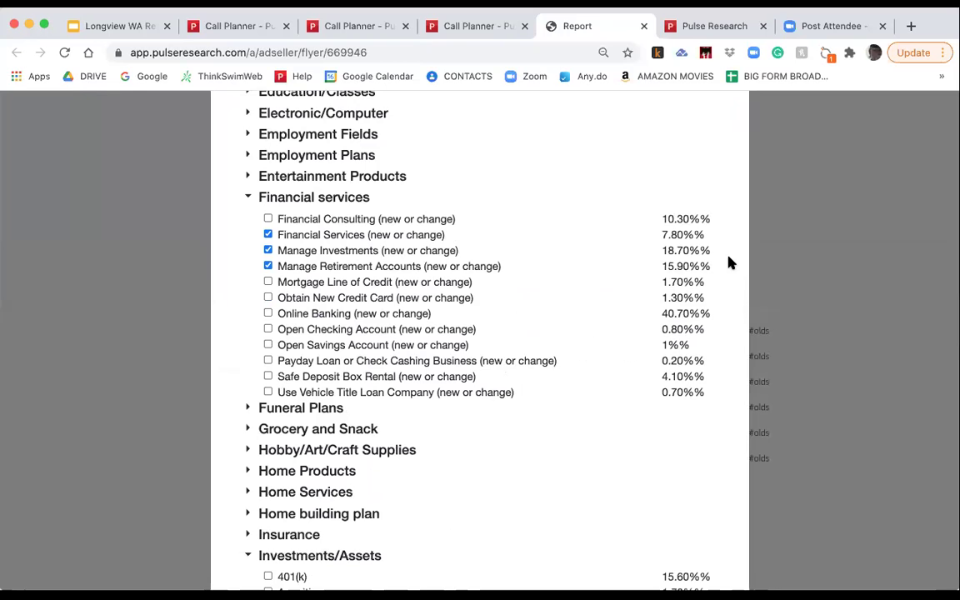
scroll(729, 262, "down", 6)
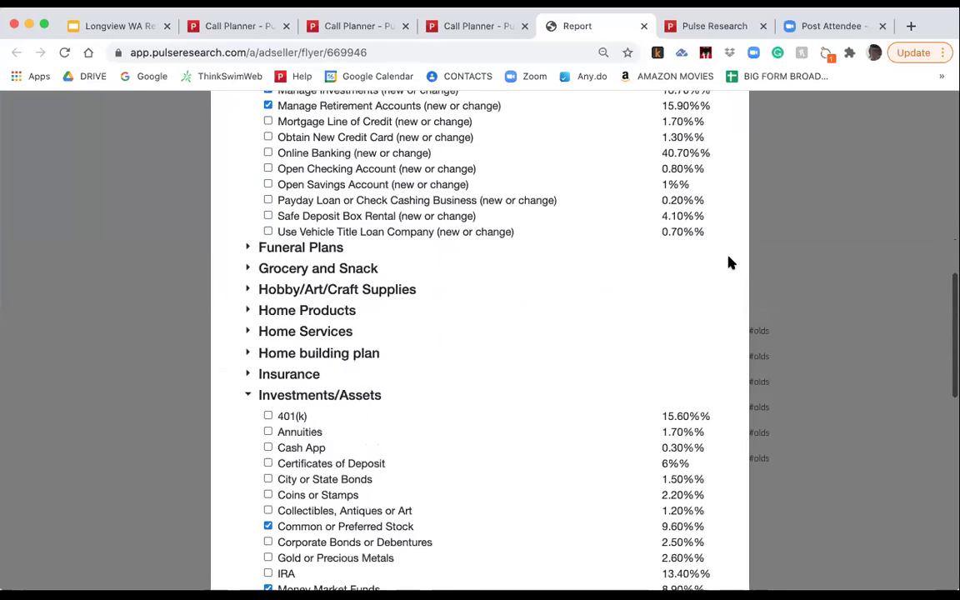
scroll(729, 262, "down", 3)
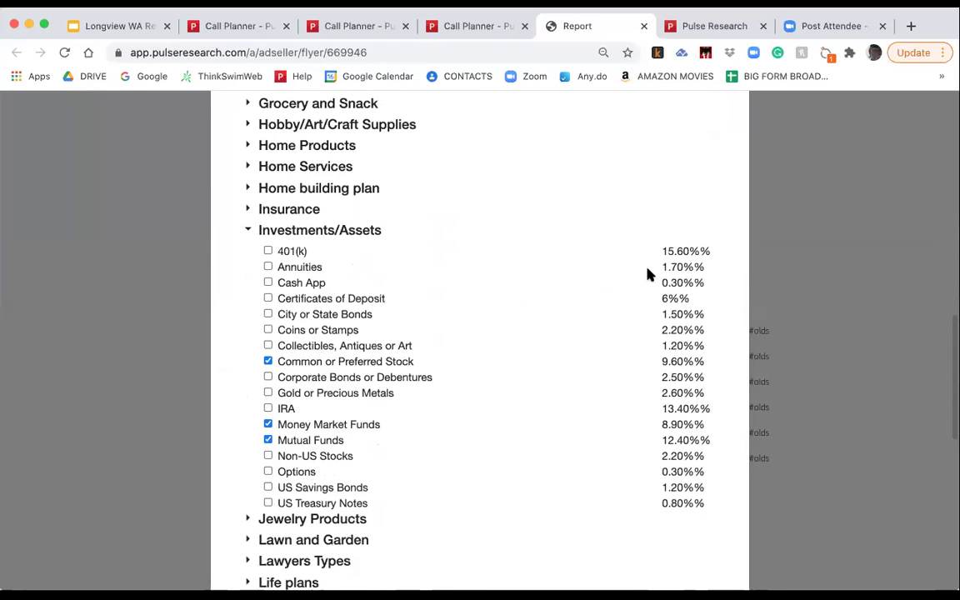
left_click(267, 315)
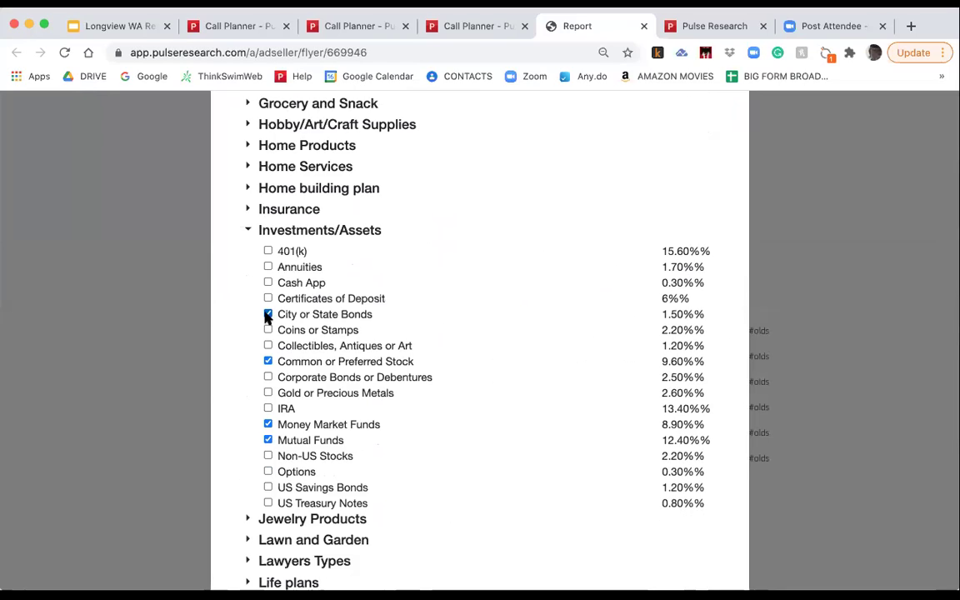
left_click(267, 457)
left_click(267, 472)
scroll(434, 385, "down", 5)
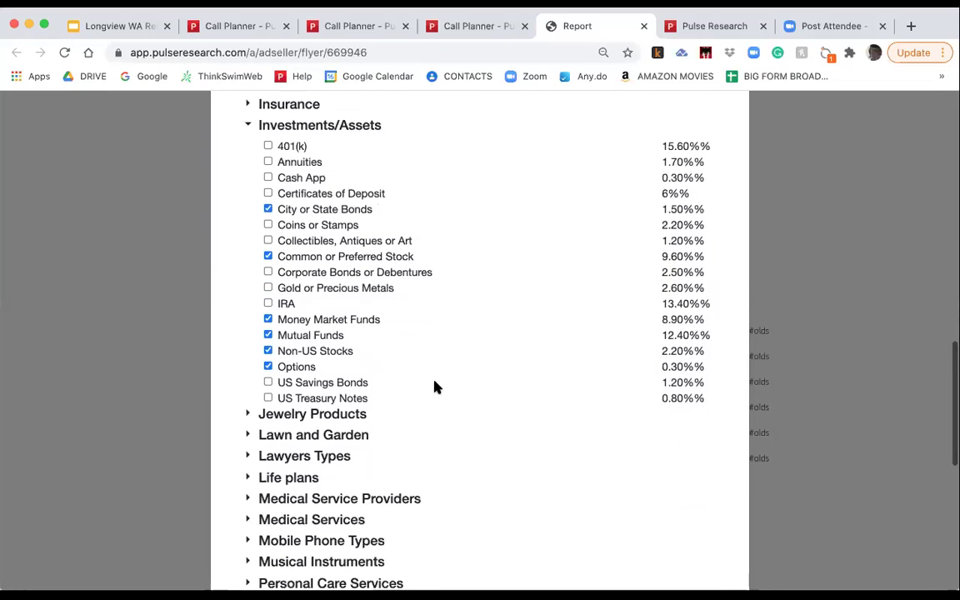
scroll(435, 387, "down", 7)
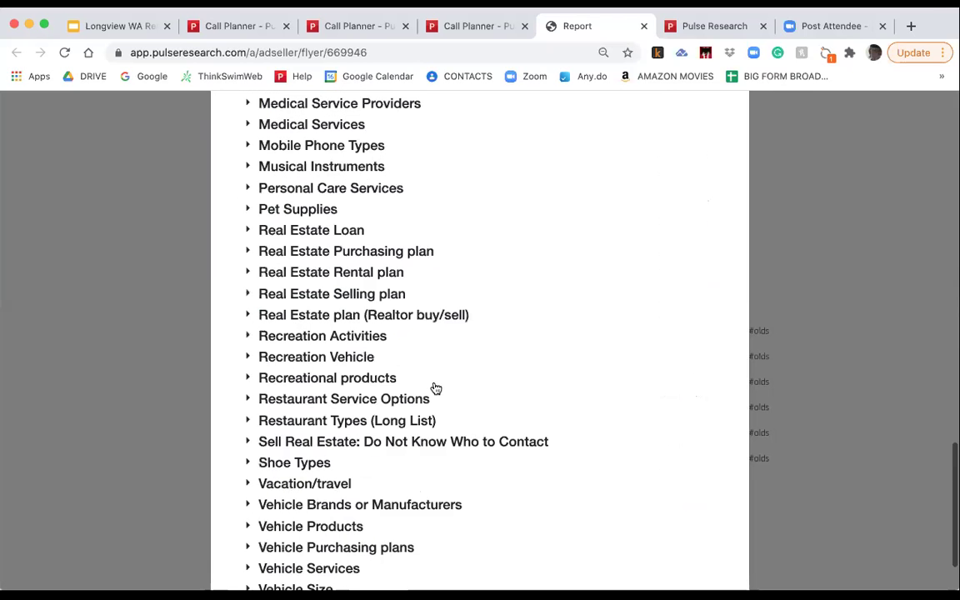
scroll(692, 537, "down", 2)
left_click(715, 550)
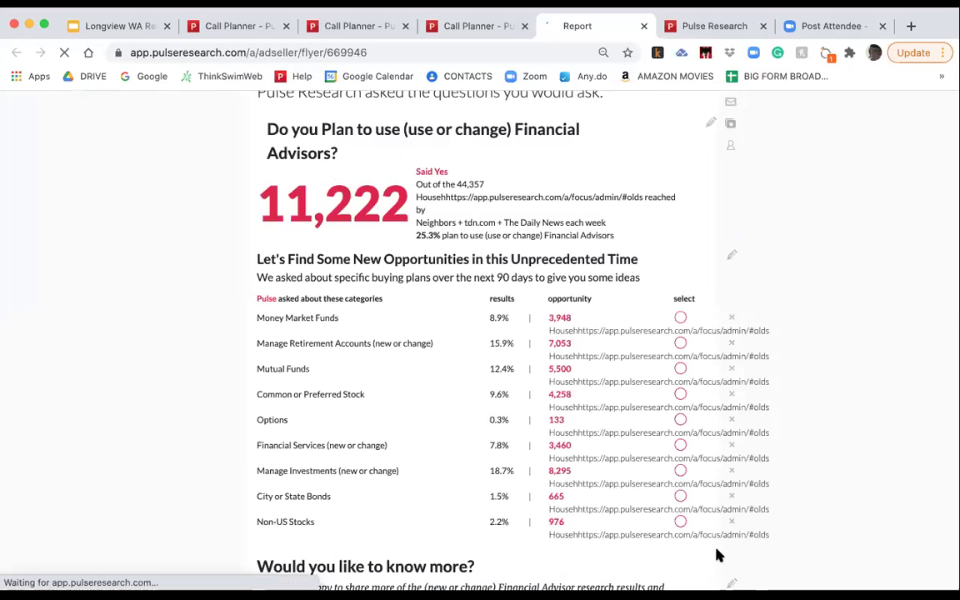
- Review the updated Bryant Wealth Management, Inc. flyer and close it
scroll(715, 550, "down", 3)
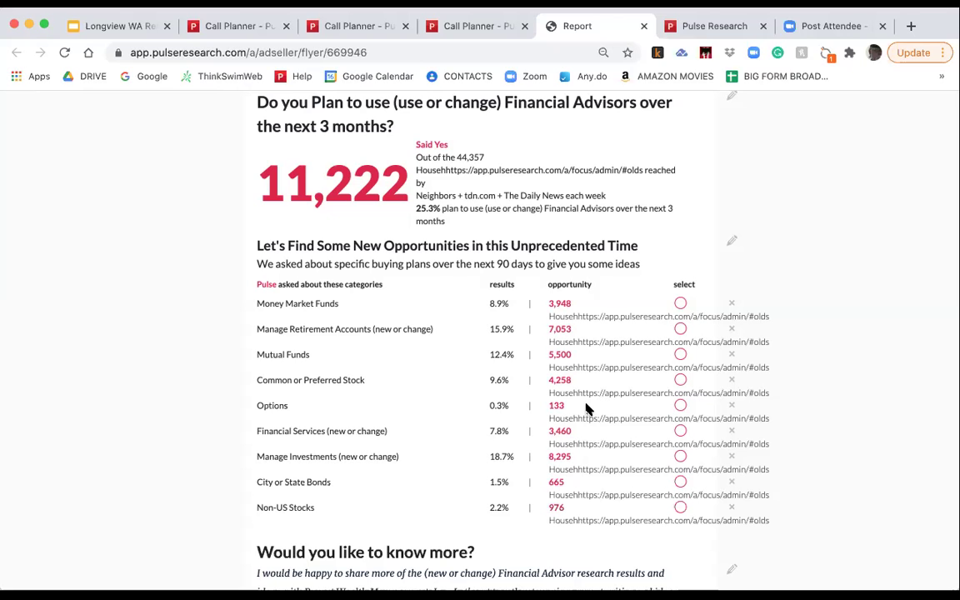
scroll(586, 408, "up", 4)
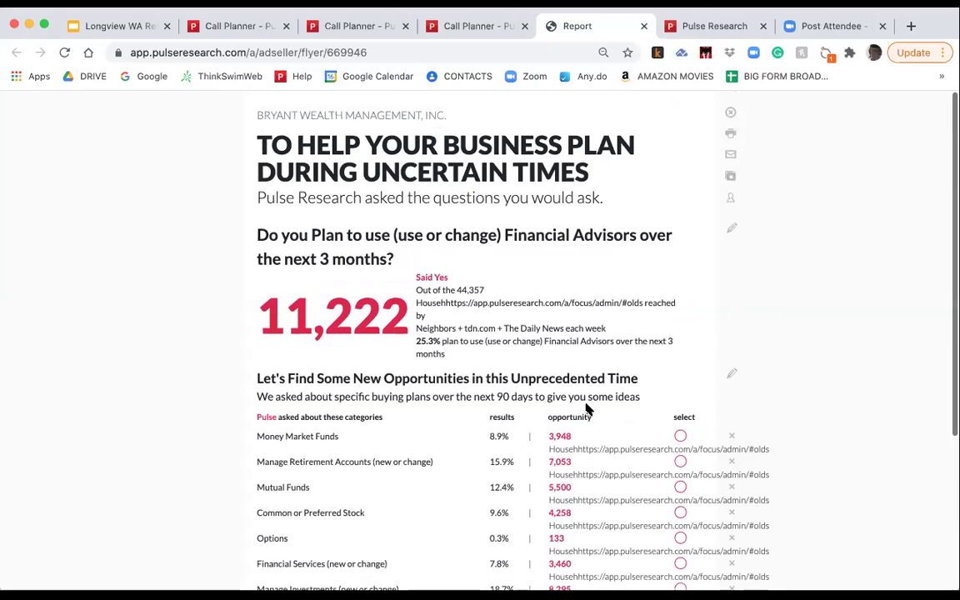
left_click(731, 112)
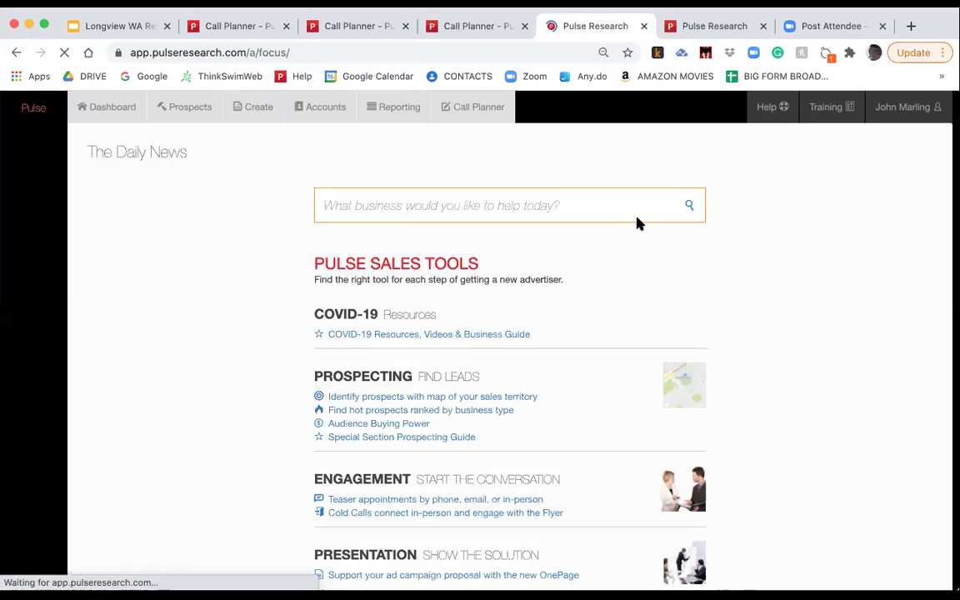
- Open the BreakEven Calculator from the Pulse sales tools and set the campaign cost to $12,000
scroll(637, 224, "down", 2)
scroll(637, 223, "down", 2)
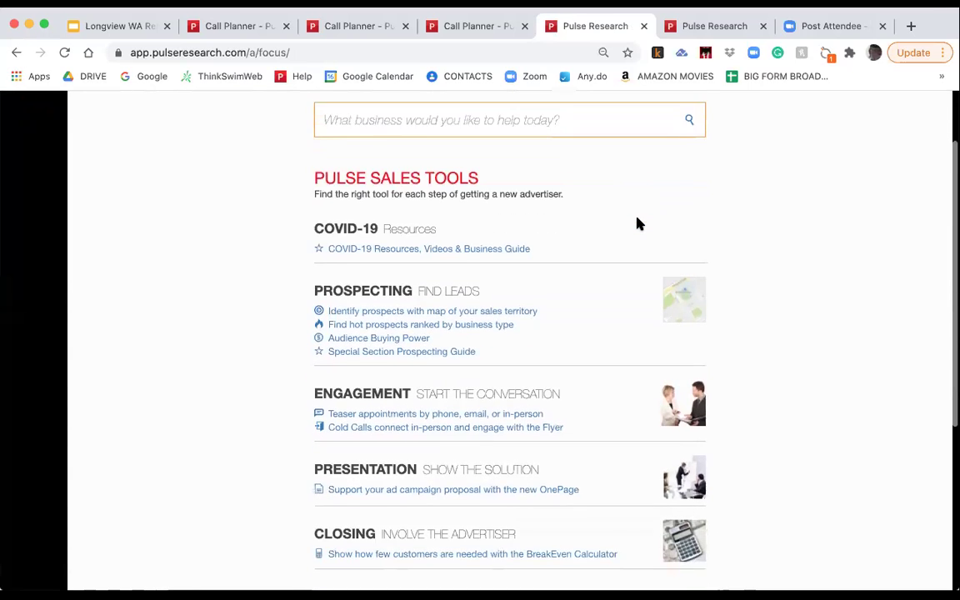
scroll(638, 223, "down", 2)
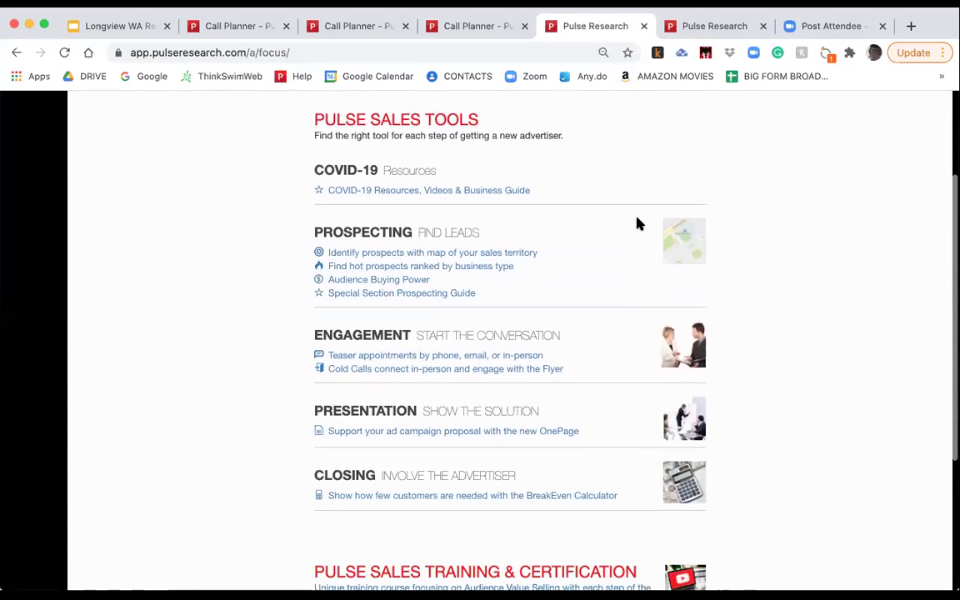
scroll(637, 223, "down", 3)
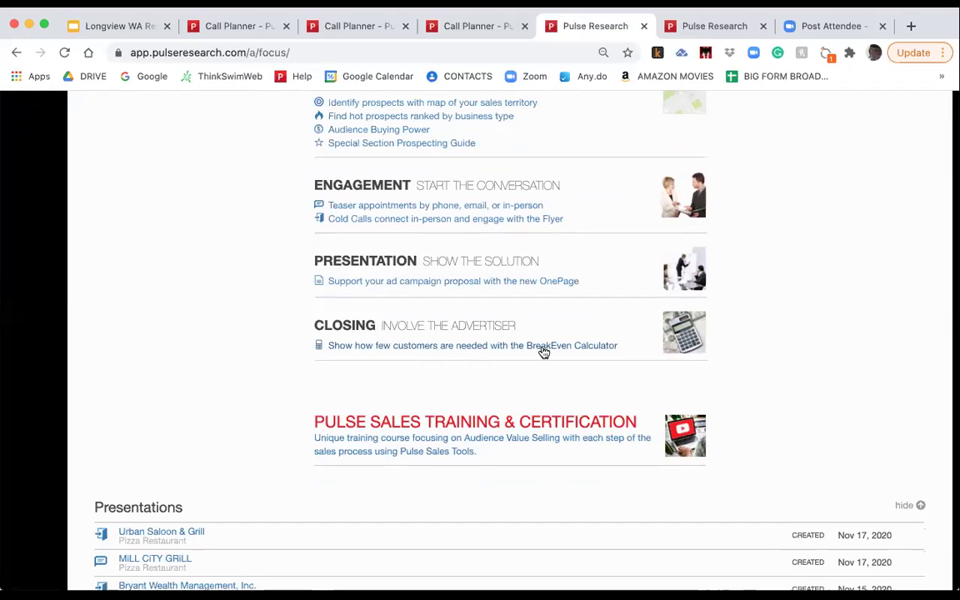
left_click(543, 352)
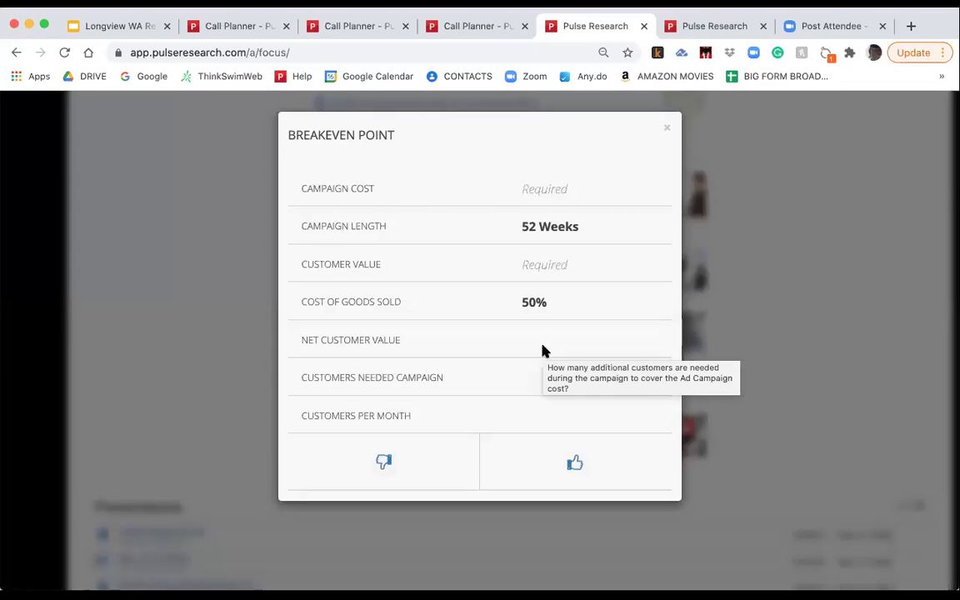
left_click(530, 193)
type("12000")
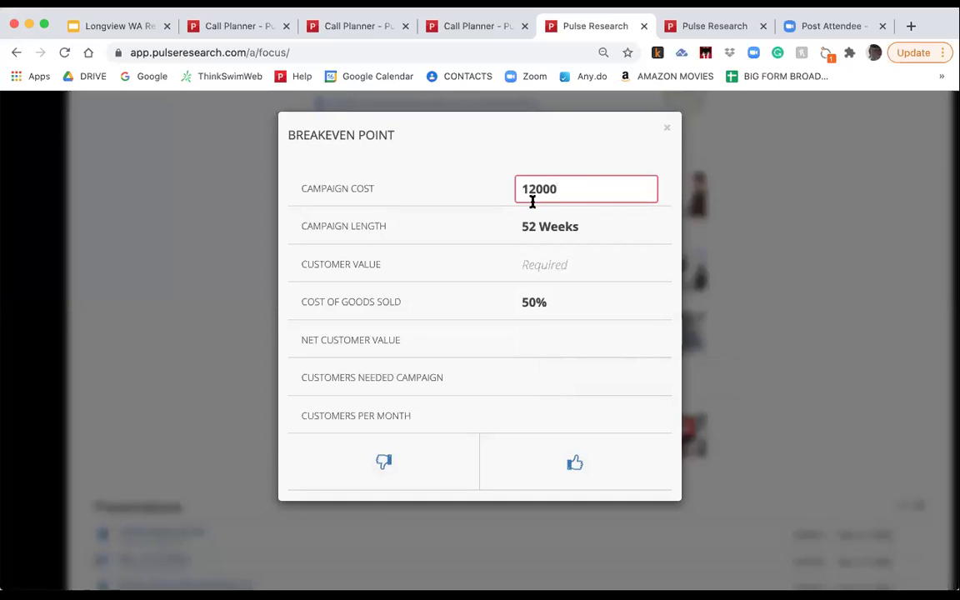
- Set the customer value to $2,500 and the cost of goods sold to 65% in the breakeven calculation
left_click(538, 264)
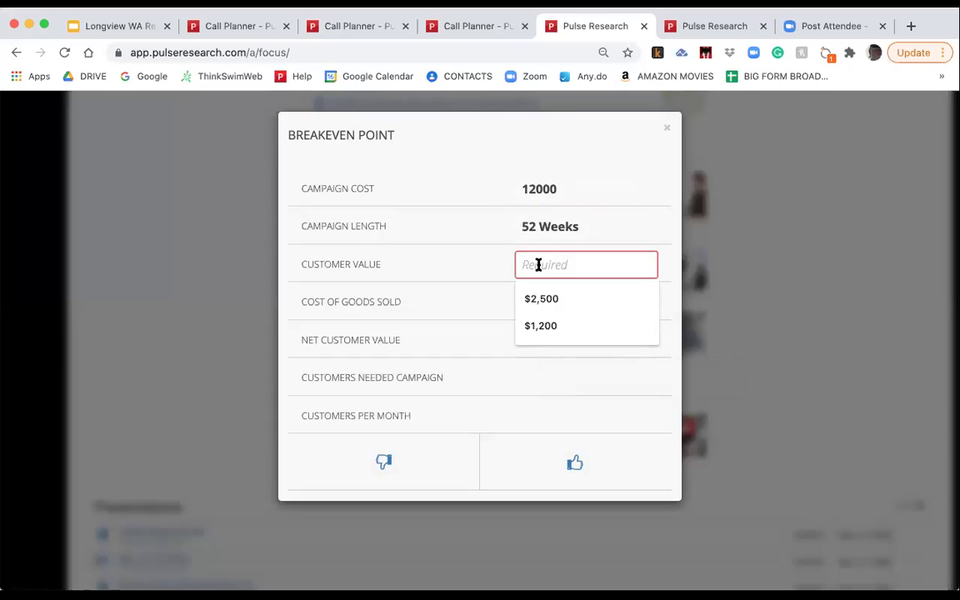
type("2,500")
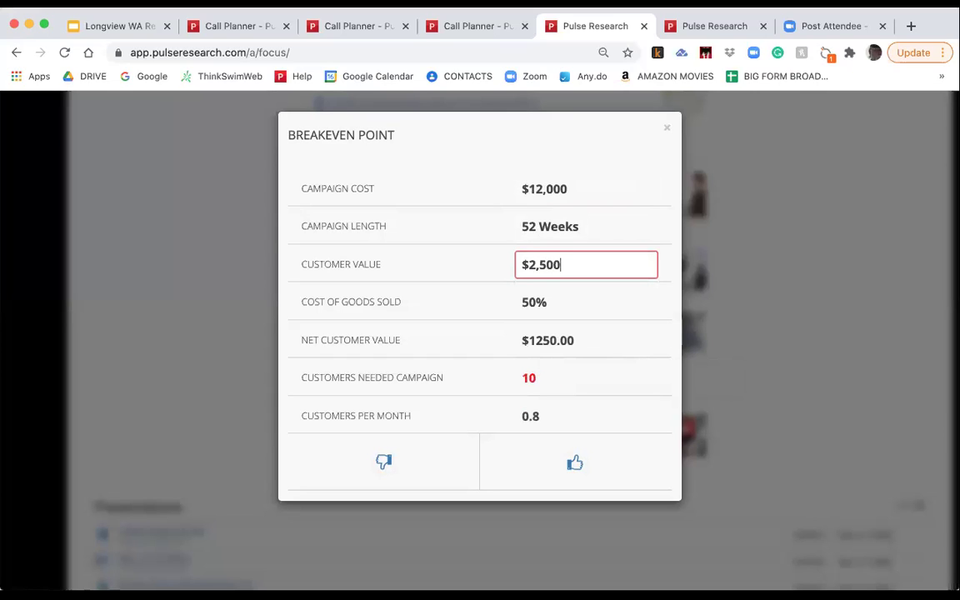
left_click(535, 301)
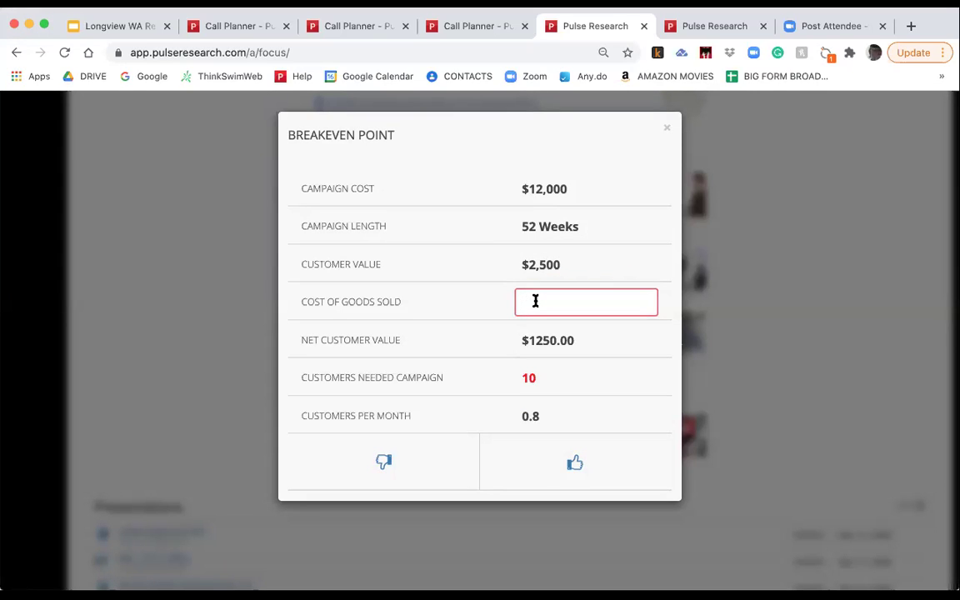
type("65")
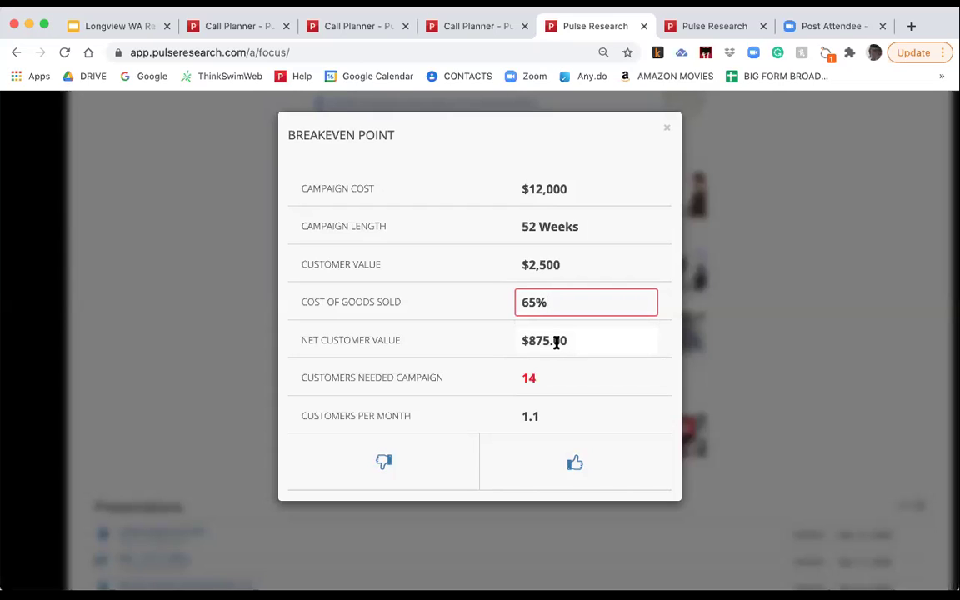
mouse_move(557, 343)
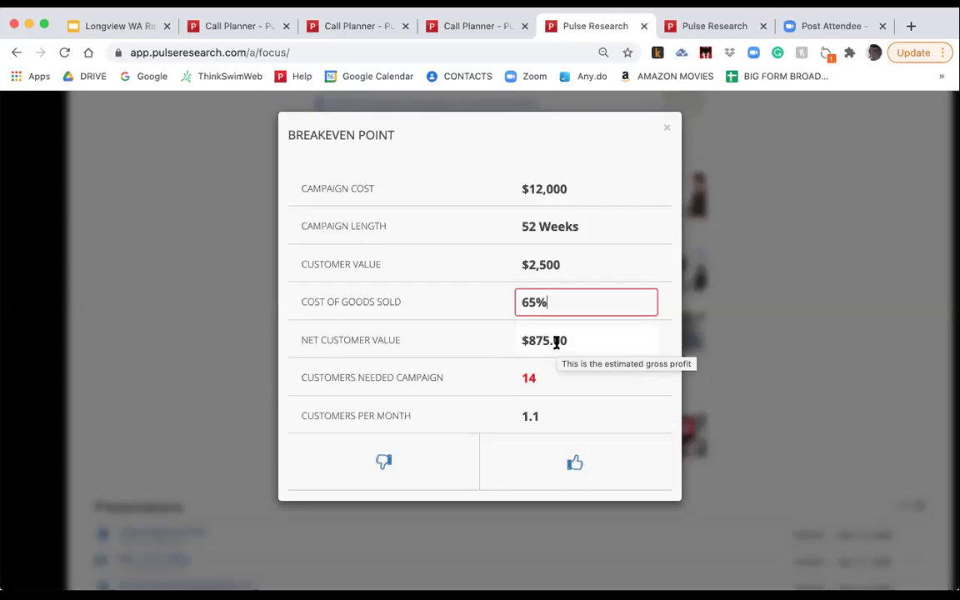
mouse_move(549, 375)
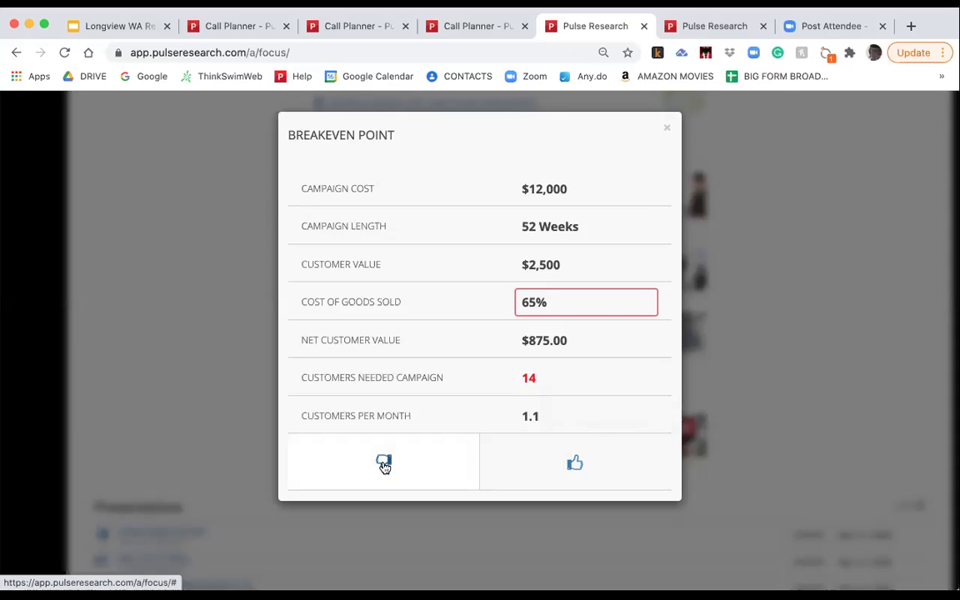
- Mark the breakeven result as unrealistic, enter 6 as the minimum total customers and close the calculator
left_click(384, 465)
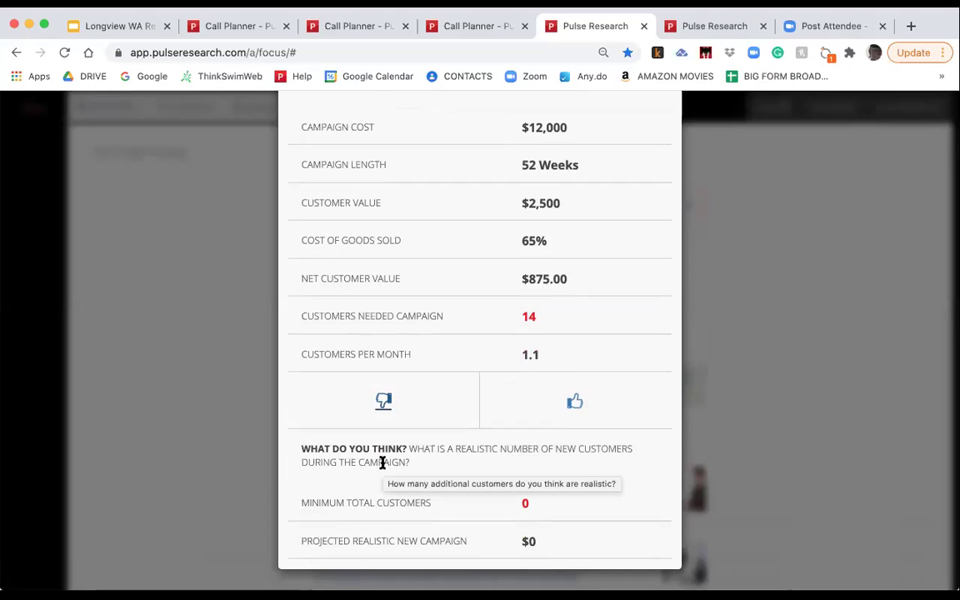
left_click(520, 506)
type("6")
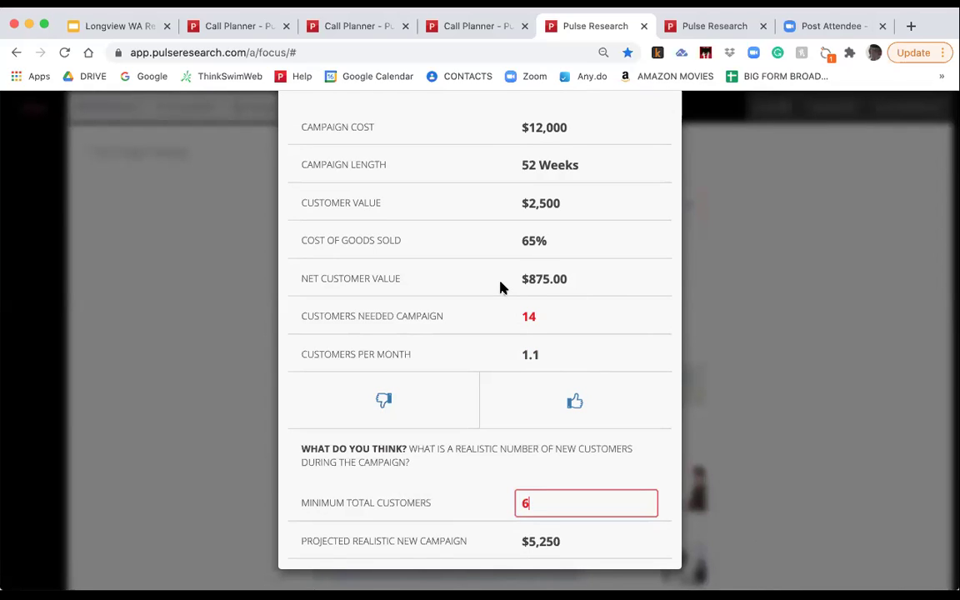
mouse_move(500, 288)
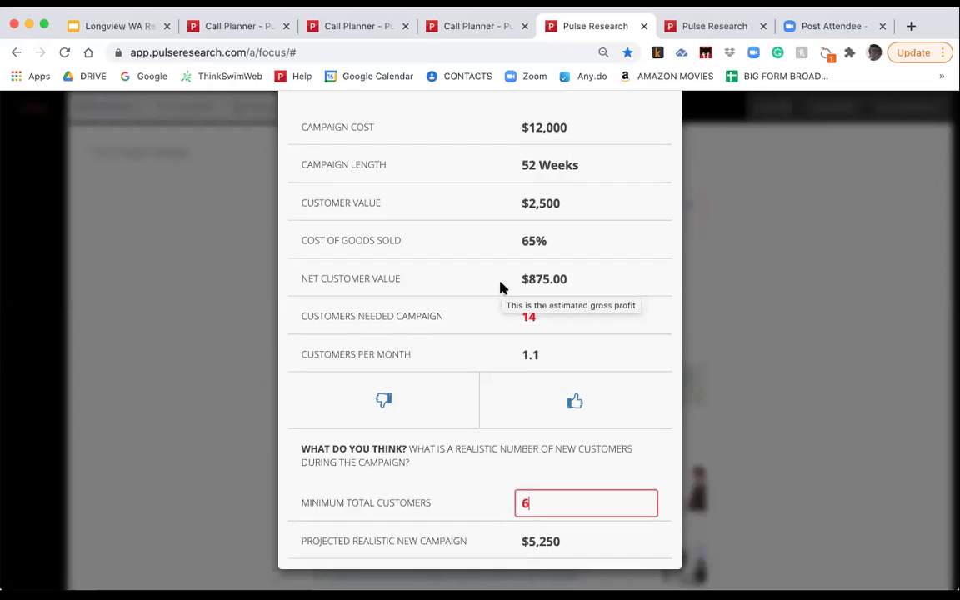
mouse_move(564, 535)
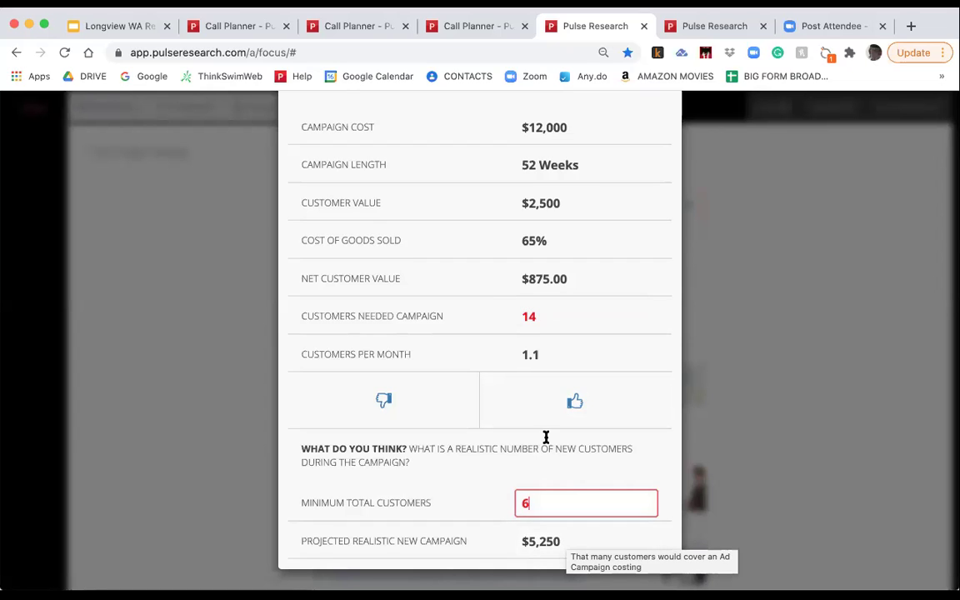
scroll(497, 343, "up", 2)
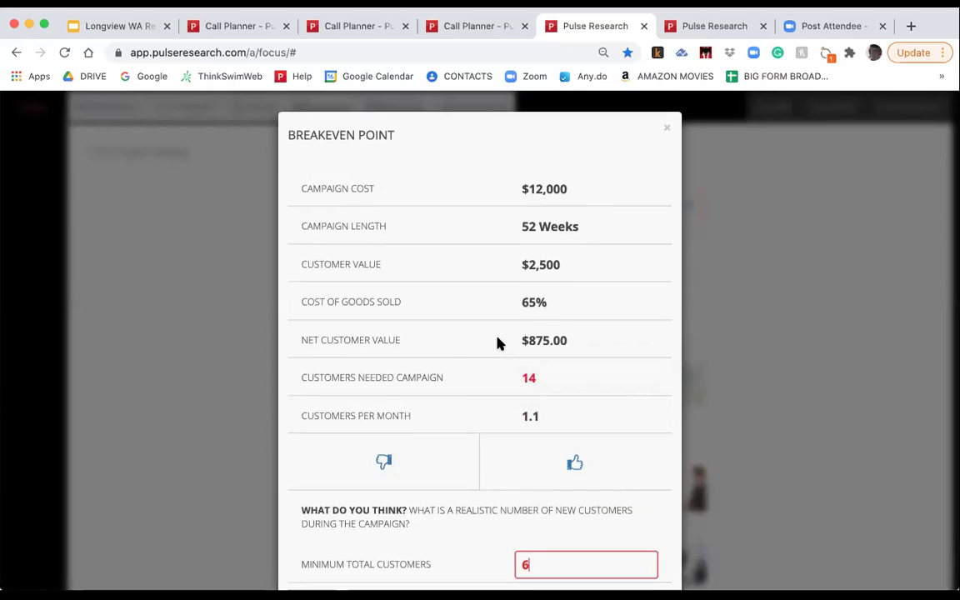
mouse_move(497, 342)
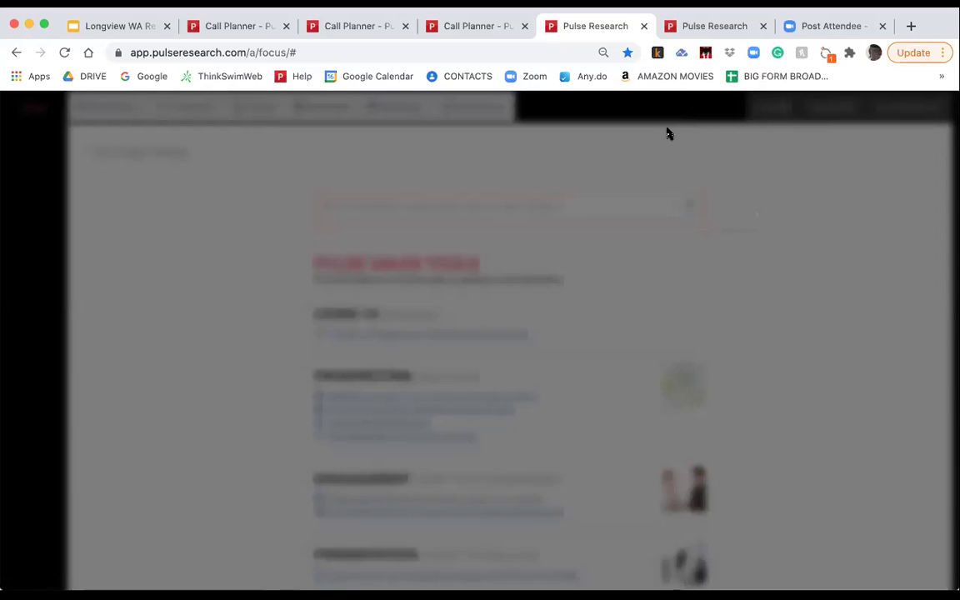
- Open the help FAQ and expand the answer on adding Pulse to a mobile device
left_click(667, 131)
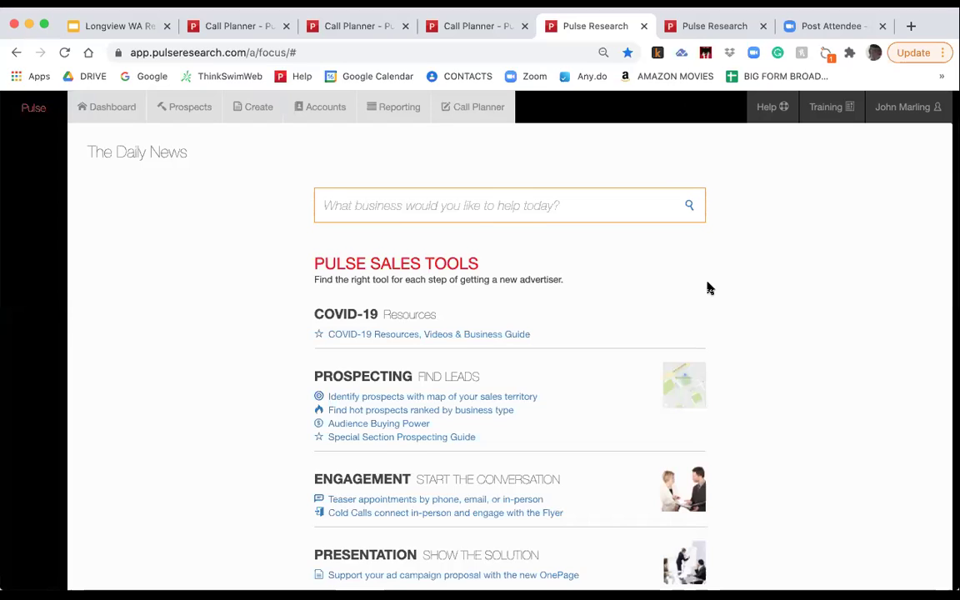
left_click(772, 112)
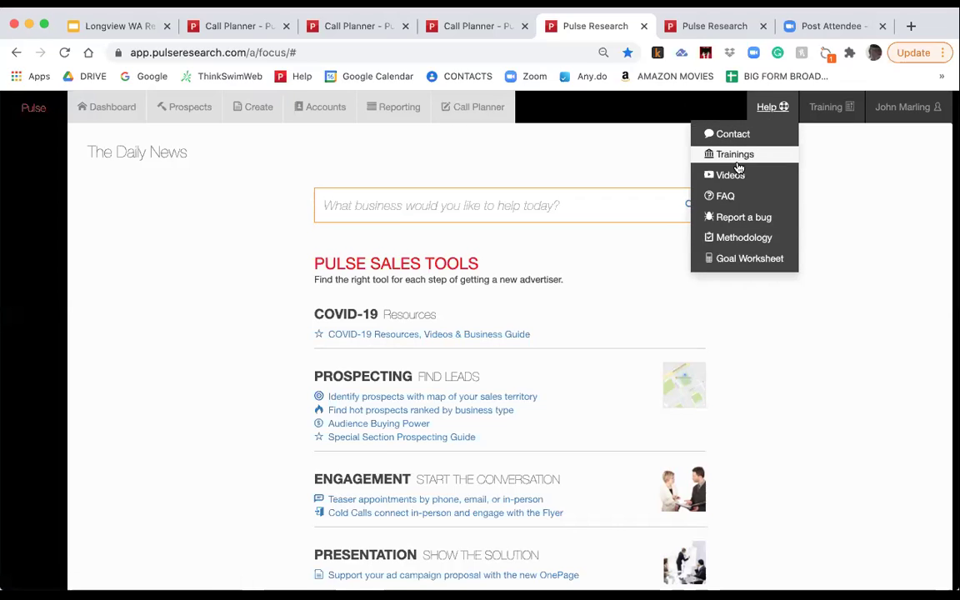
left_click(736, 194)
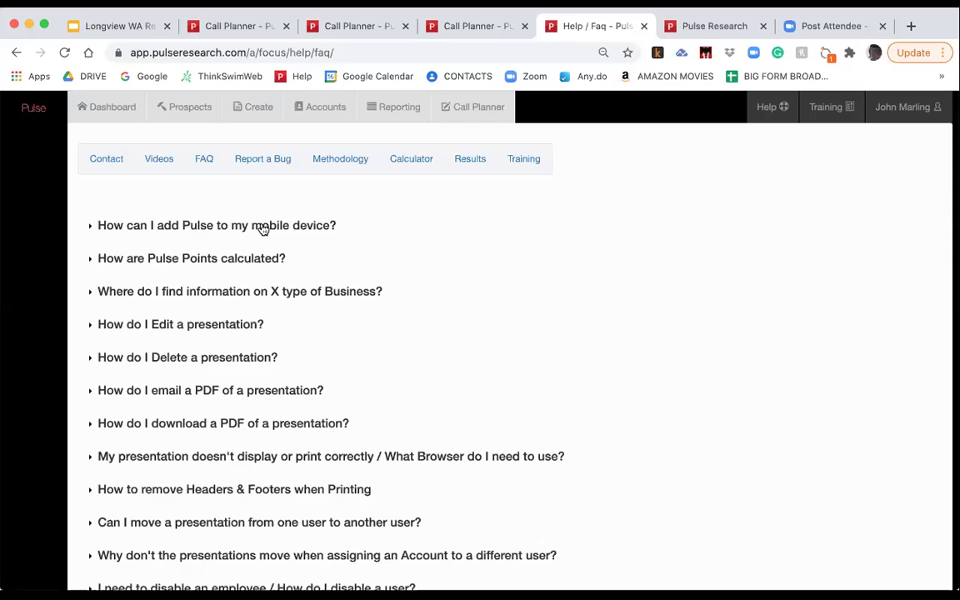
left_click(262, 229)
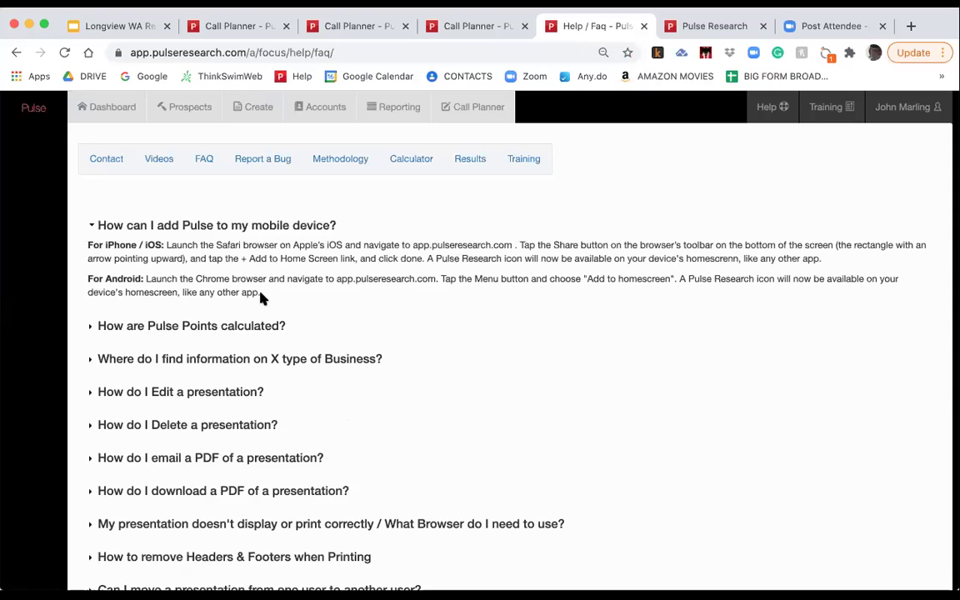
- Return to the dashboard, open Pulse Sales Training & Certification and start the training program
left_click(123, 109)
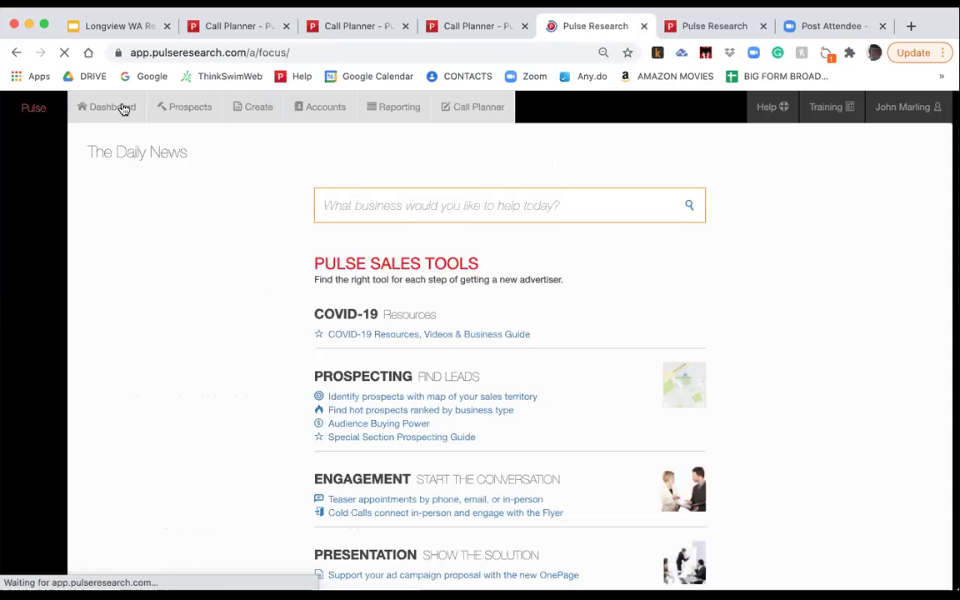
scroll(423, 296, "down", 5)
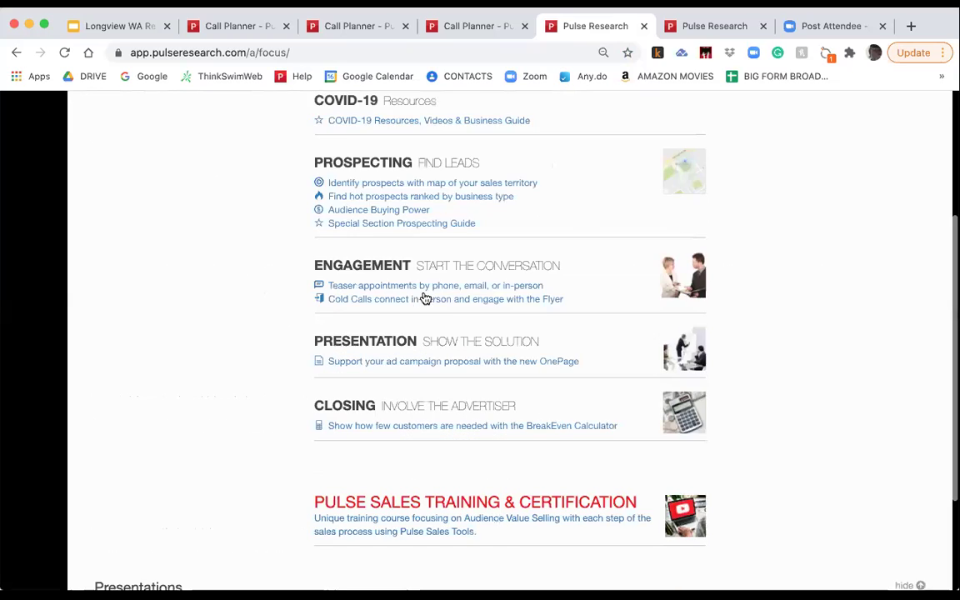
scroll(422, 296, "down", 4)
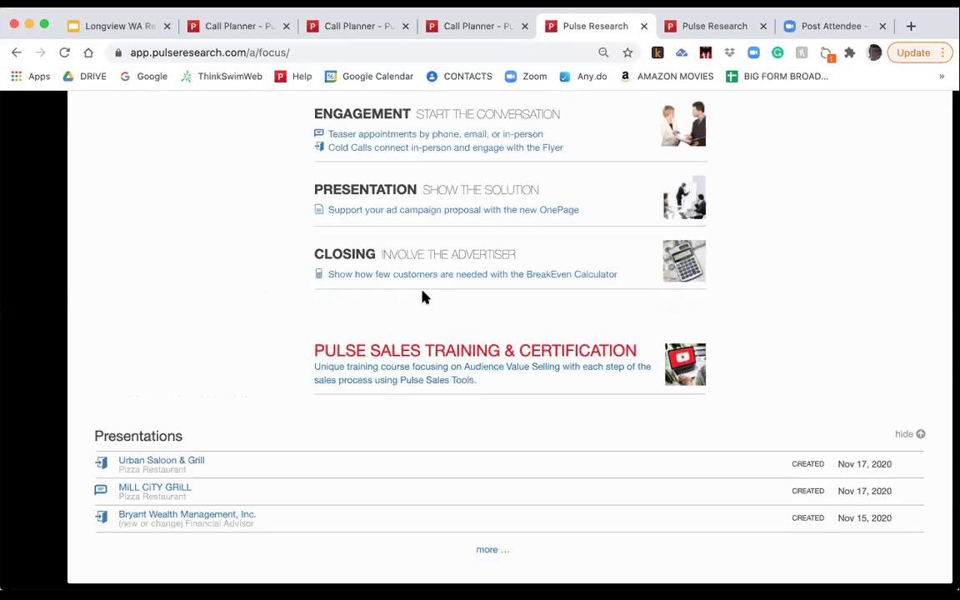
left_click(430, 370)
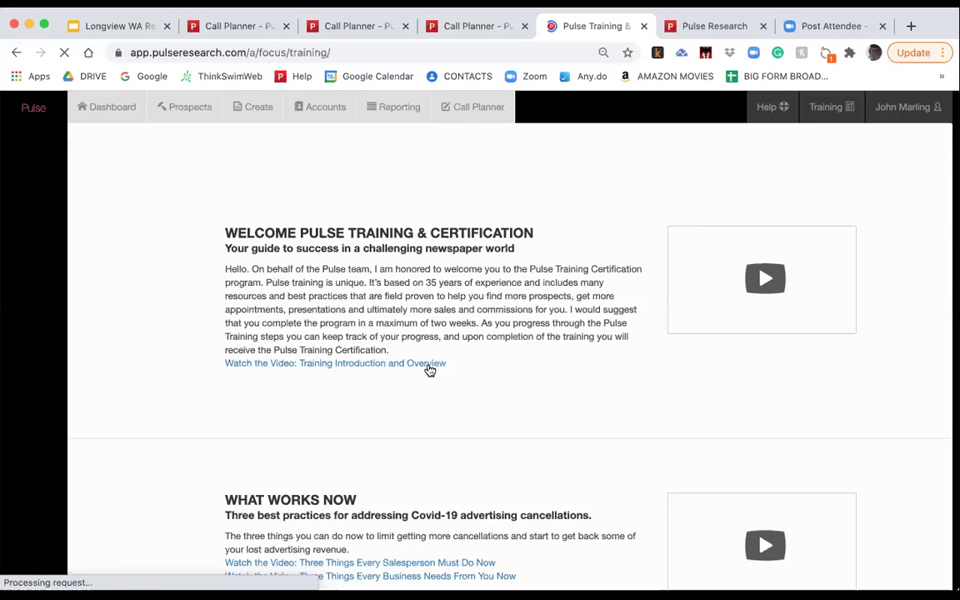
left_click(429, 367)
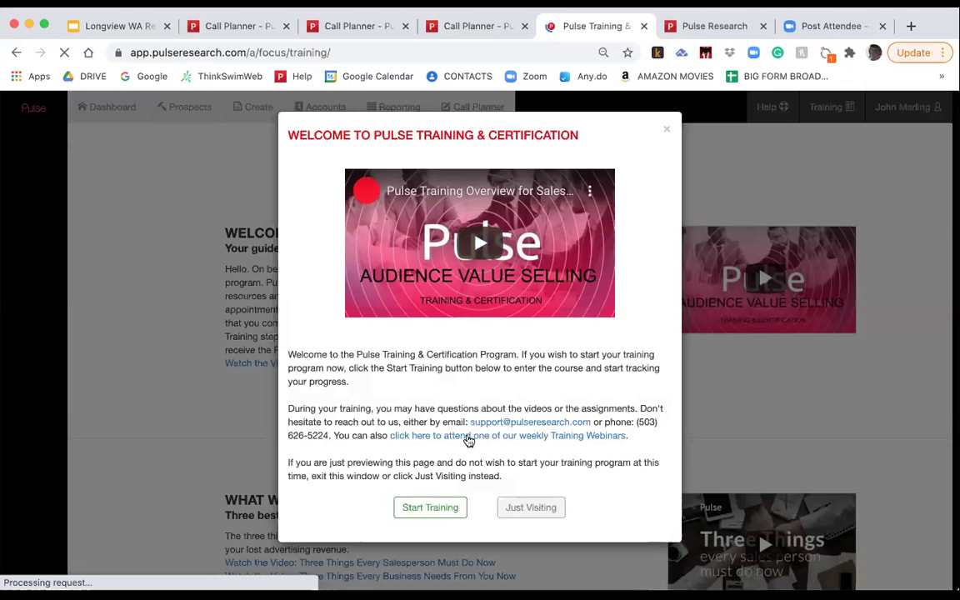
left_click(437, 509)
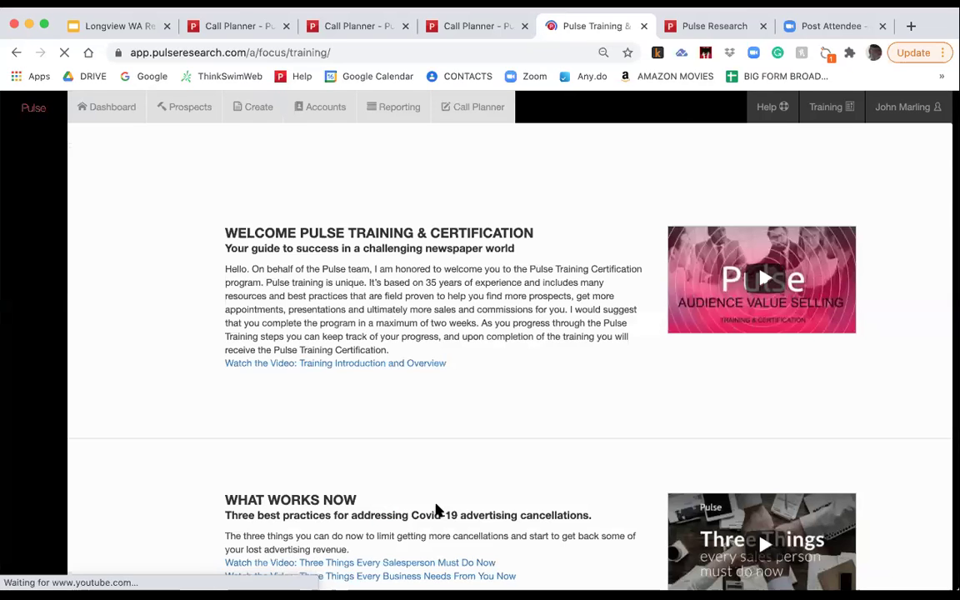
- Check off the Training Introduction and Overview video and confirm completion of the Welcome Pulse Training & Certification step
scroll(437, 510, "down", 1)
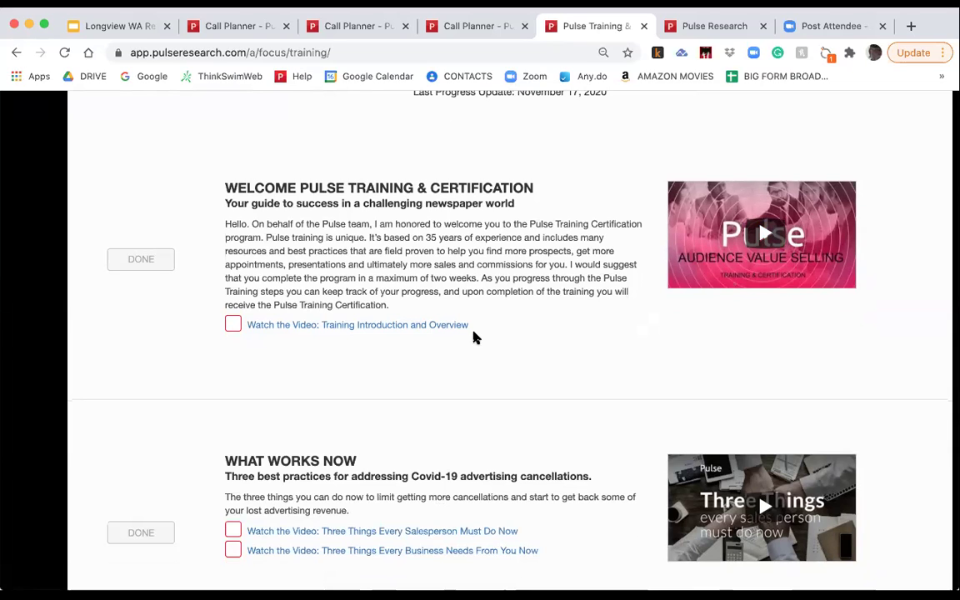
scroll(473, 336, "down", 1)
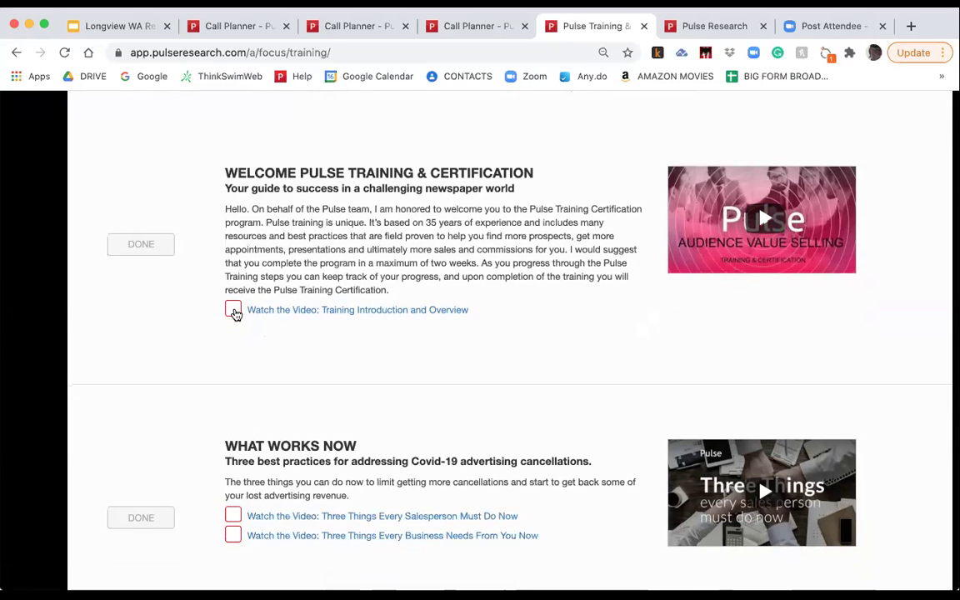
left_click(234, 310)
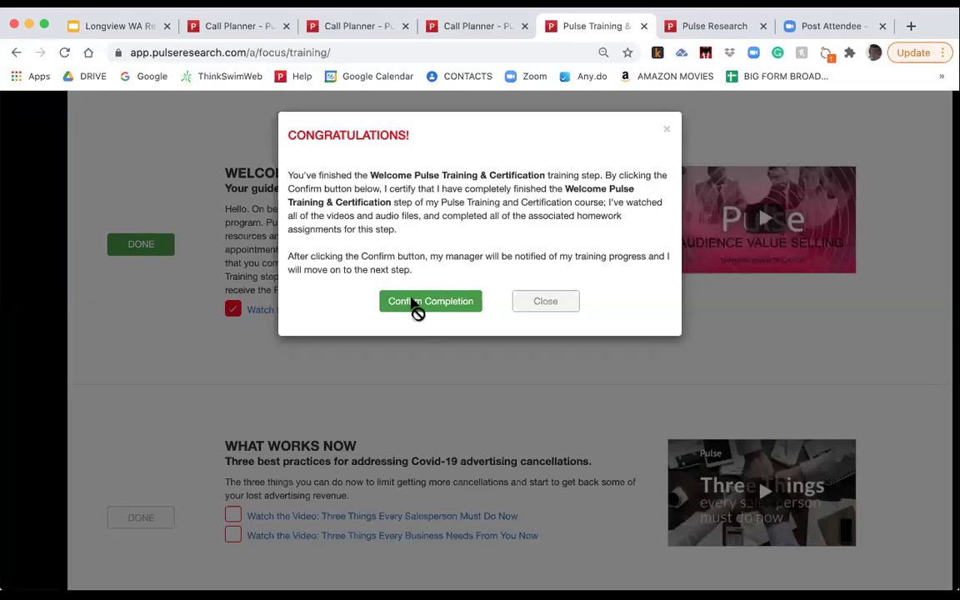
left_click(414, 303)
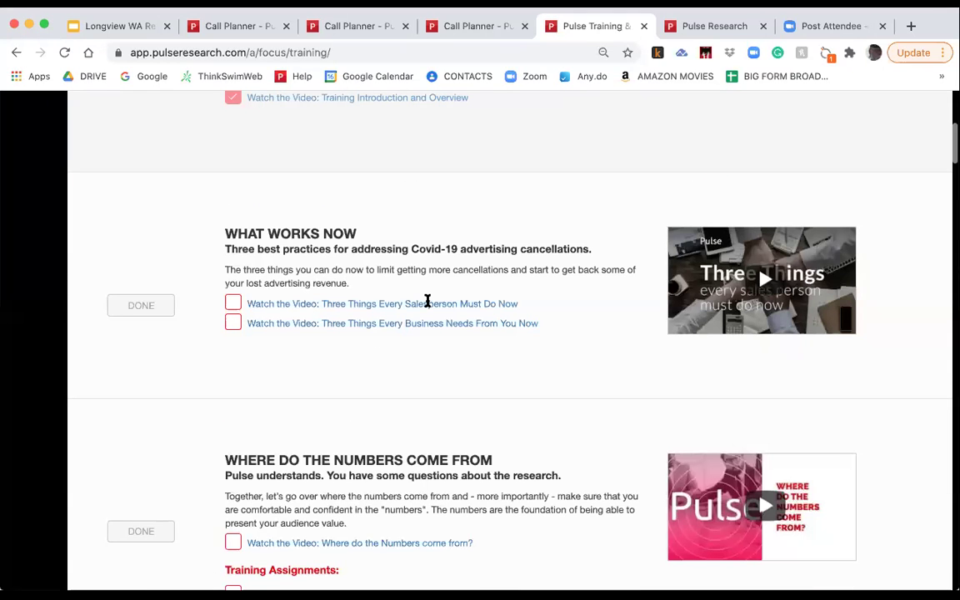
- Look through the remaining training steps and their assignments, and check the overall completion progress
scroll(427, 306, "down", 4)
scroll(427, 306, "down", 1)
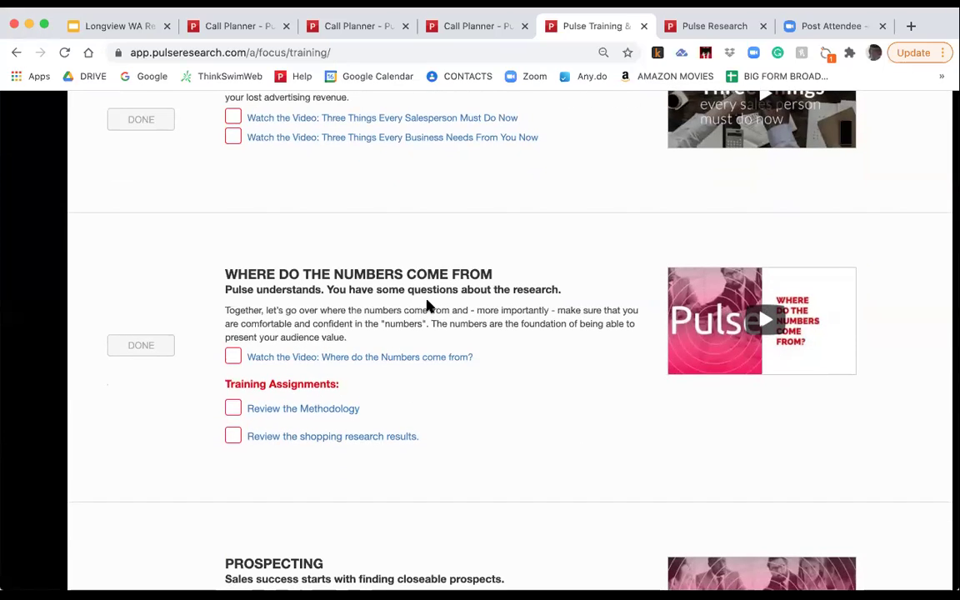
scroll(427, 306, "down", 3)
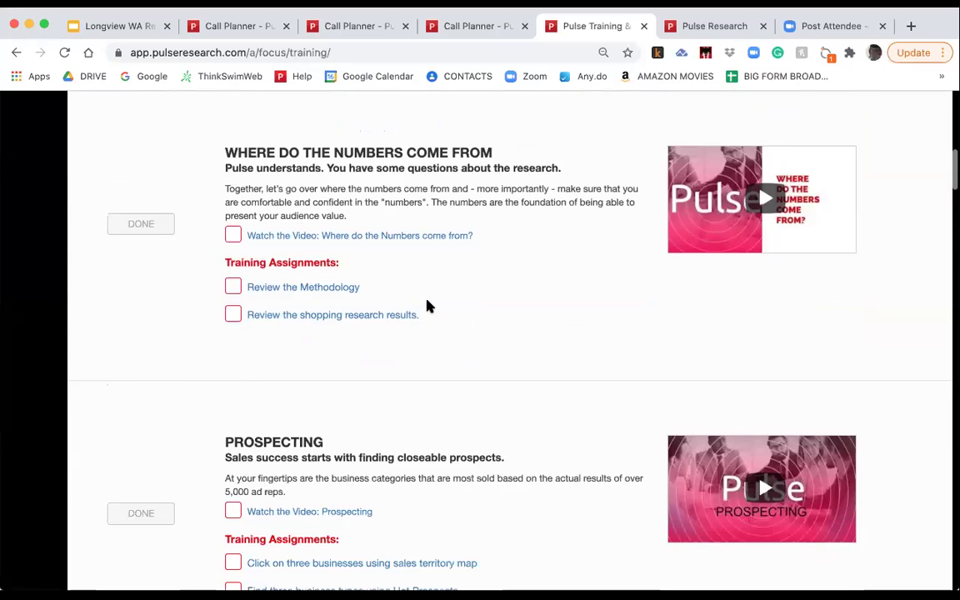
scroll(426, 306, "down", 3)
scroll(426, 306, "down", 6)
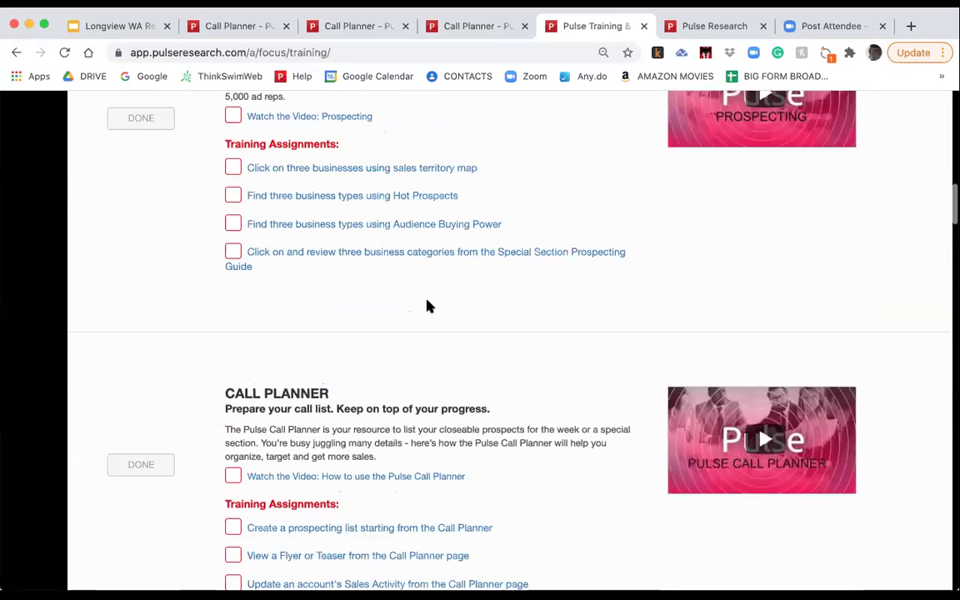
scroll(426, 305, "down", 10)
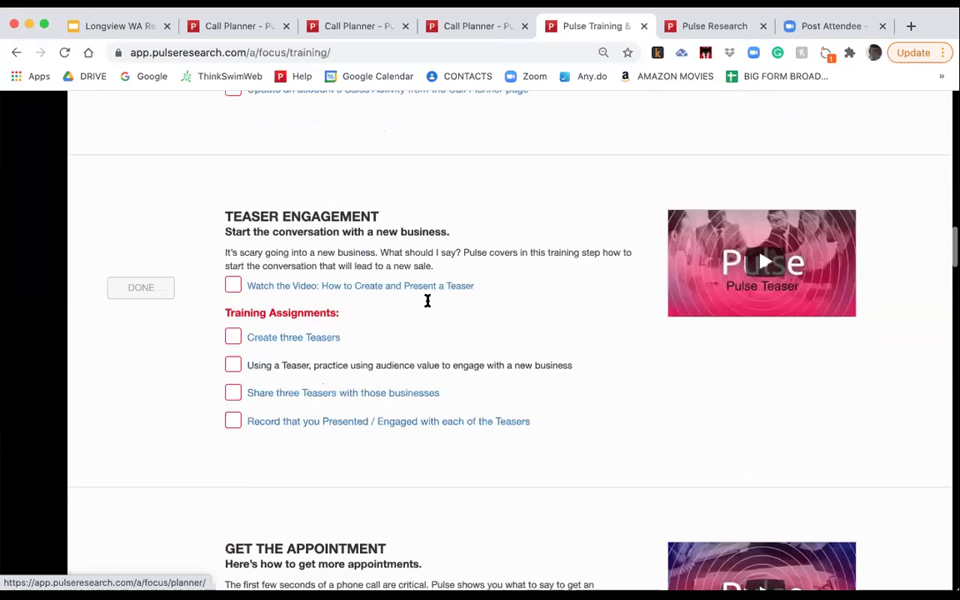
scroll(427, 301, "down", 8)
scroll(427, 307, "down", 8)
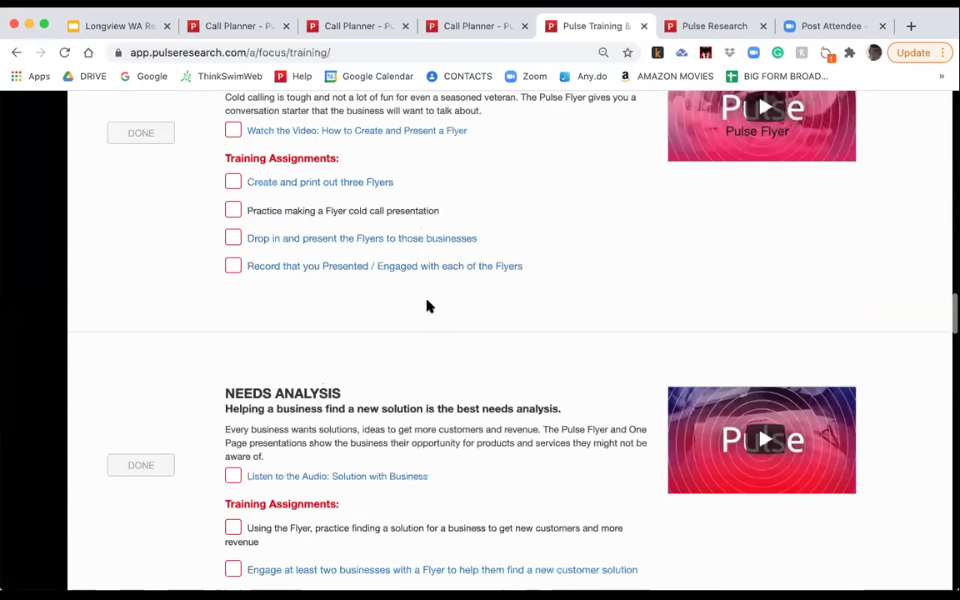
scroll(426, 307, "up", 20)
scroll(427, 307, "up", 10)
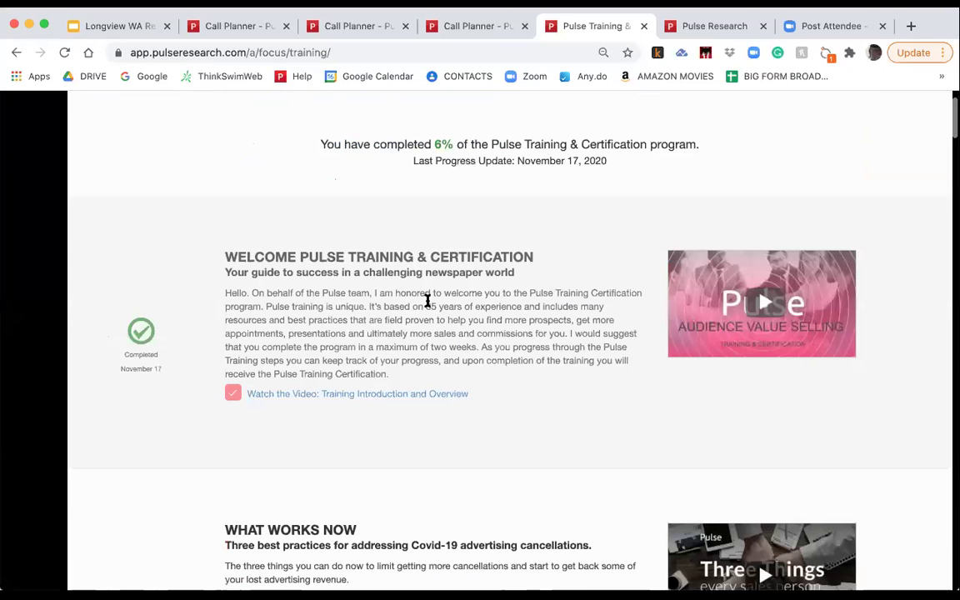
scroll(427, 307, "up", 2)
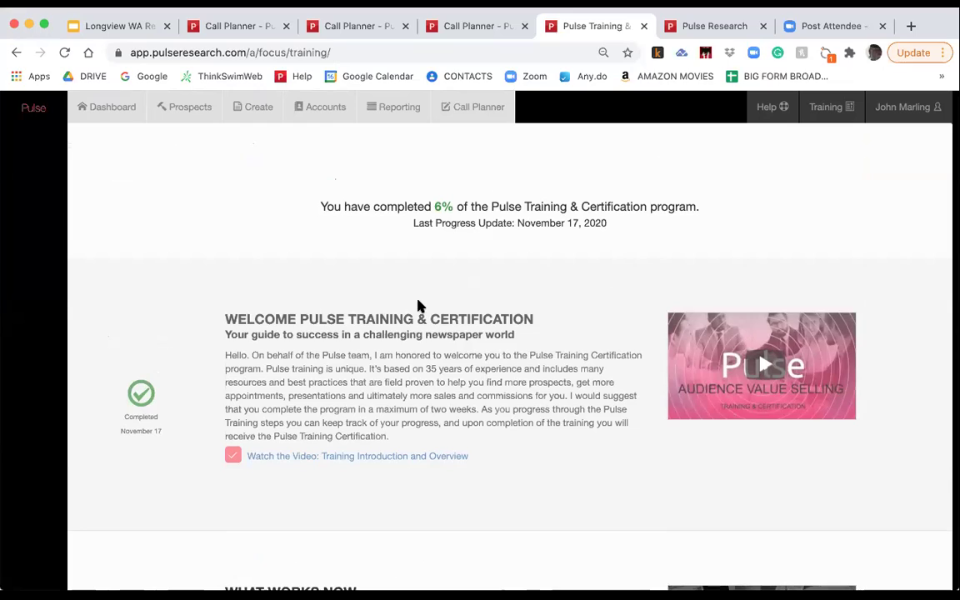
- From the dashboard's presentations list, mark the Urban Saloon & Grill presentation as engaged, with November 17, 2020 as the presented date
left_click(109, 112)
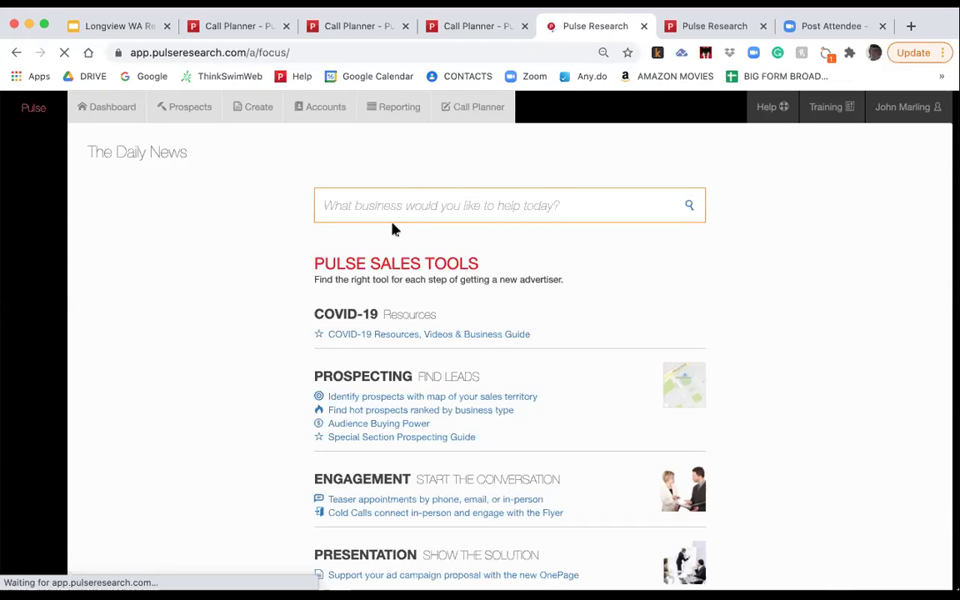
scroll(395, 230, "down", 5)
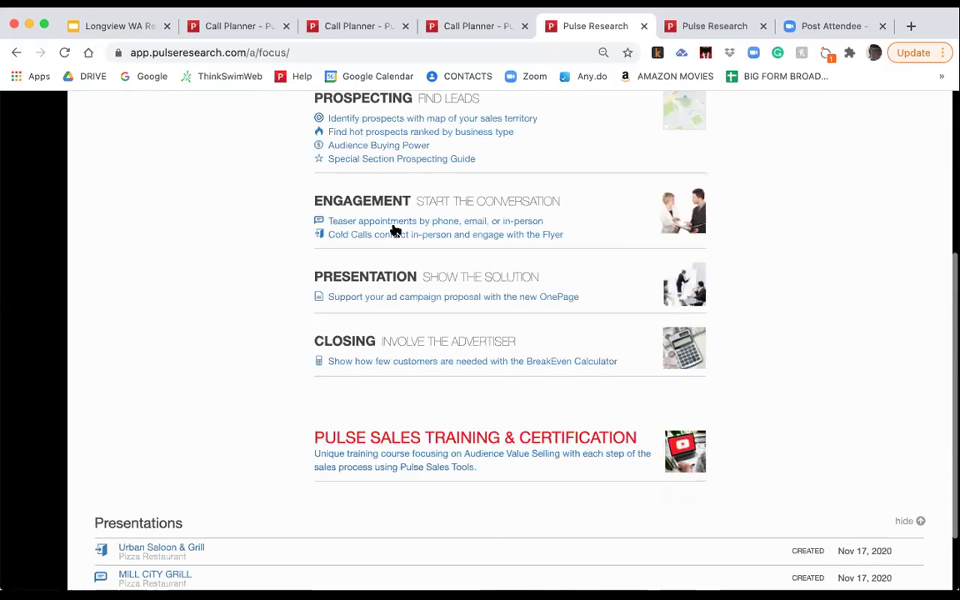
scroll(394, 229, "down", 2)
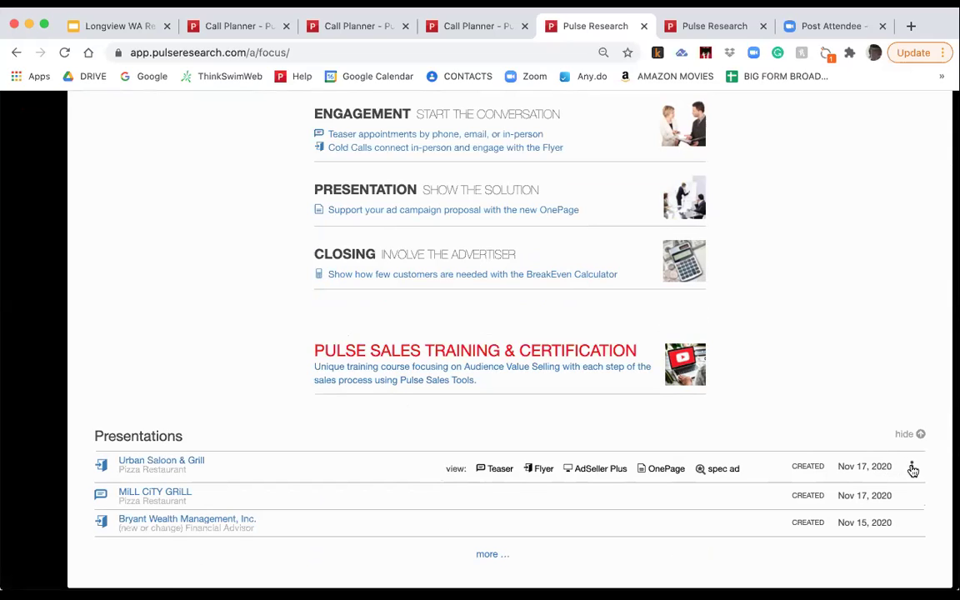
left_click(912, 469)
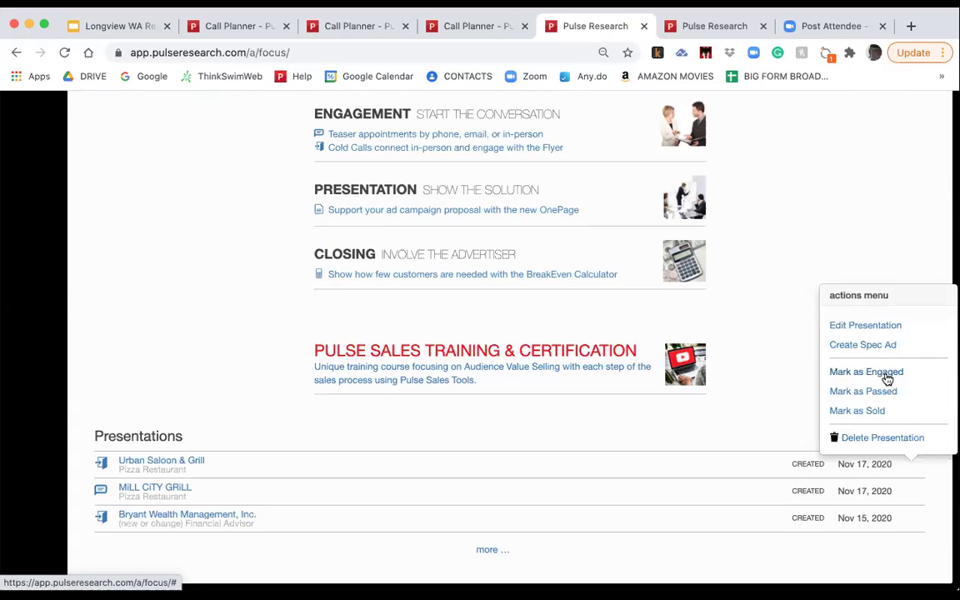
left_click(866, 372)
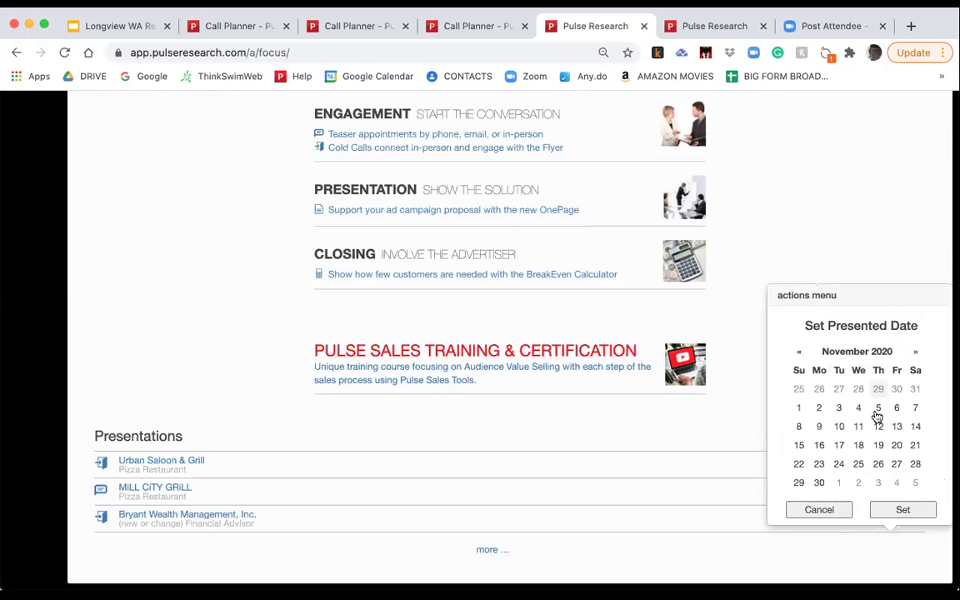
left_click(839, 446)
left_click(901, 510)
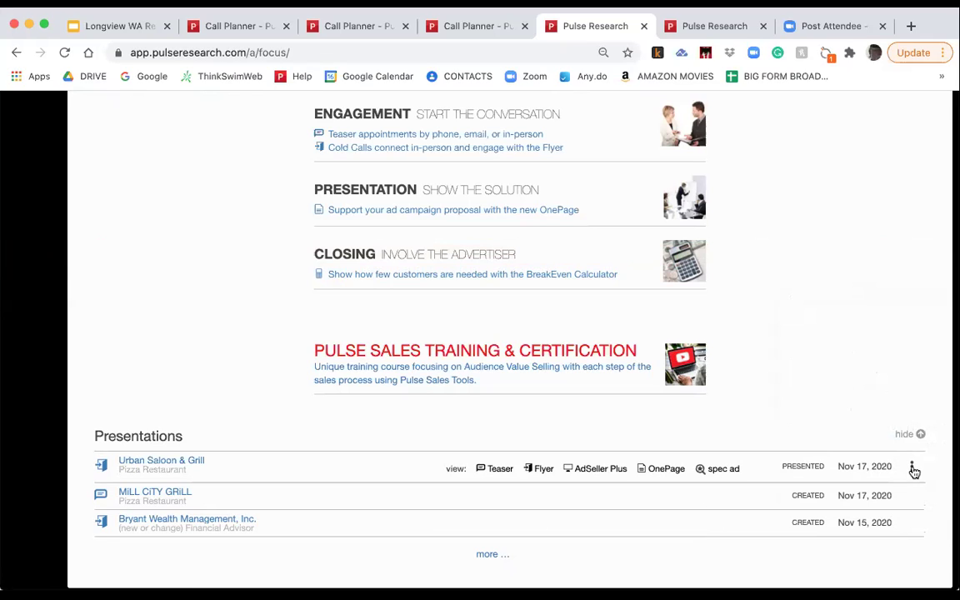
- Mark the Urban Saloon & Grill presentation as sold on November 17, 2020, with a sale value of $12,000 and type New
left_click(913, 470)
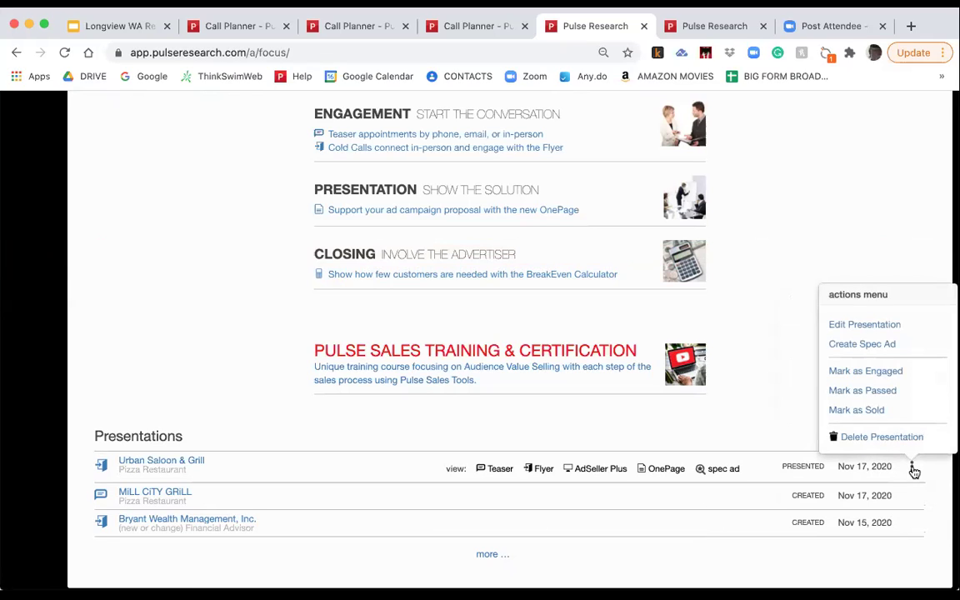
left_click(873, 412)
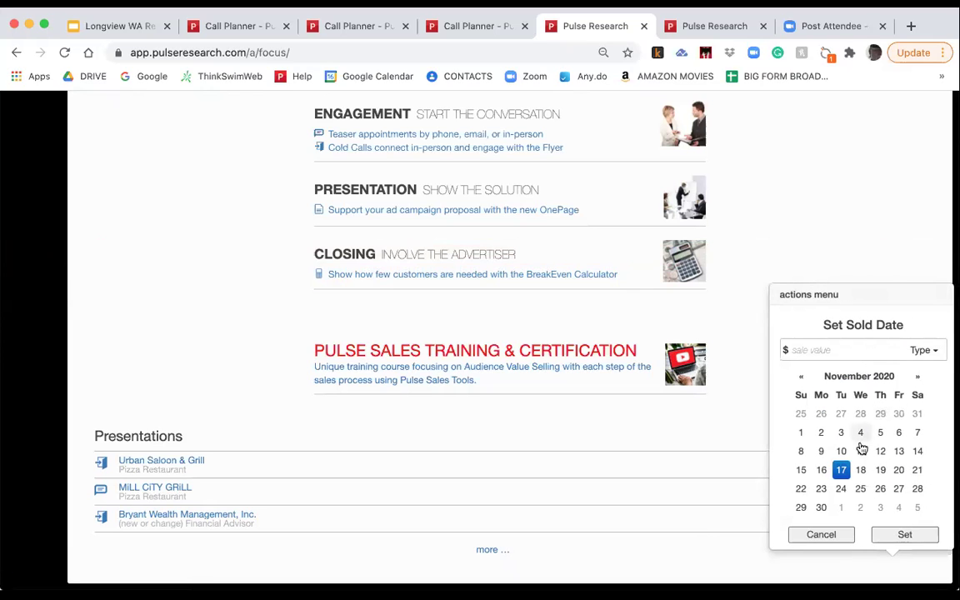
left_click(895, 537)
left_click(844, 344)
type("12000")
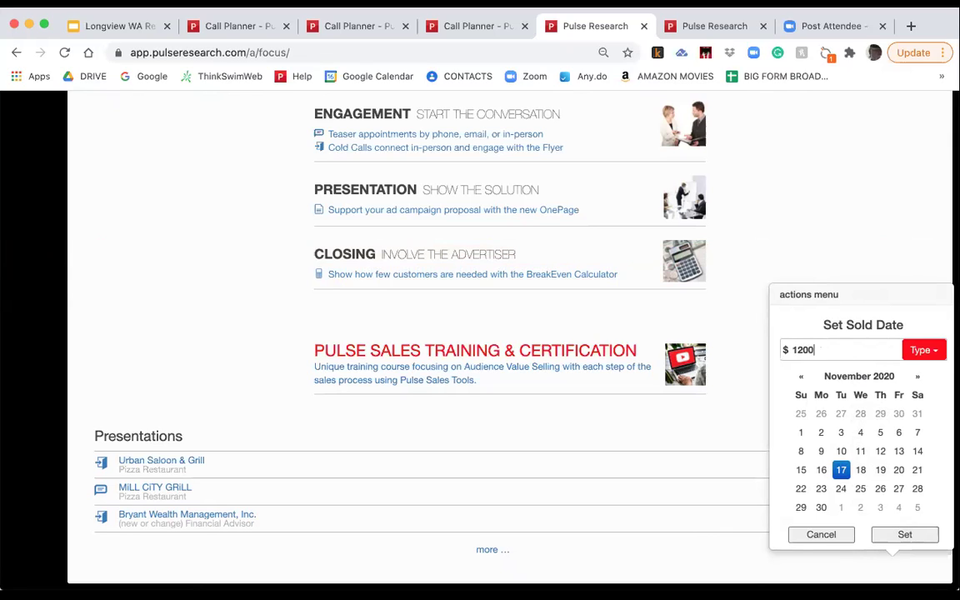
left_click(920, 350)
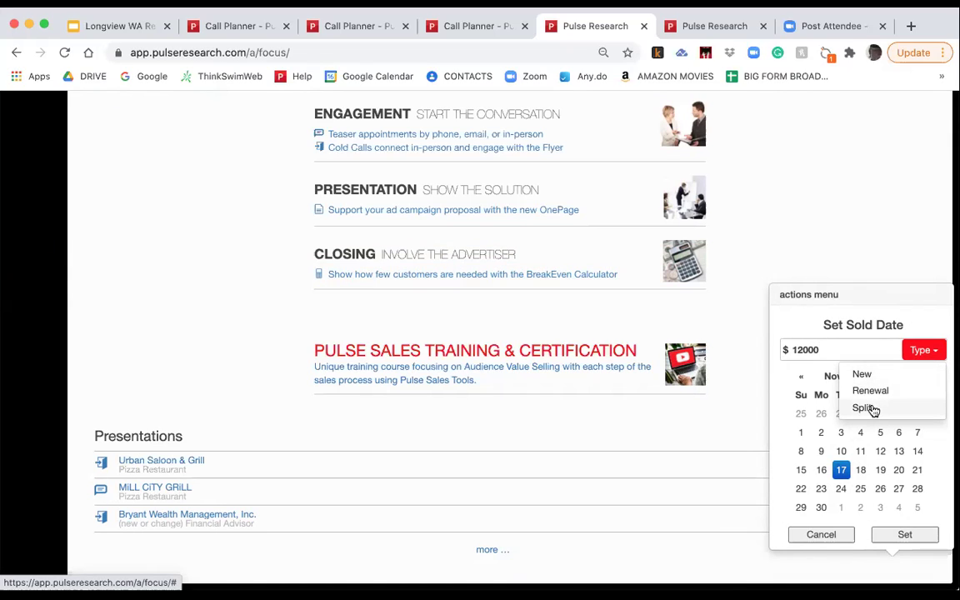
left_click(866, 375)
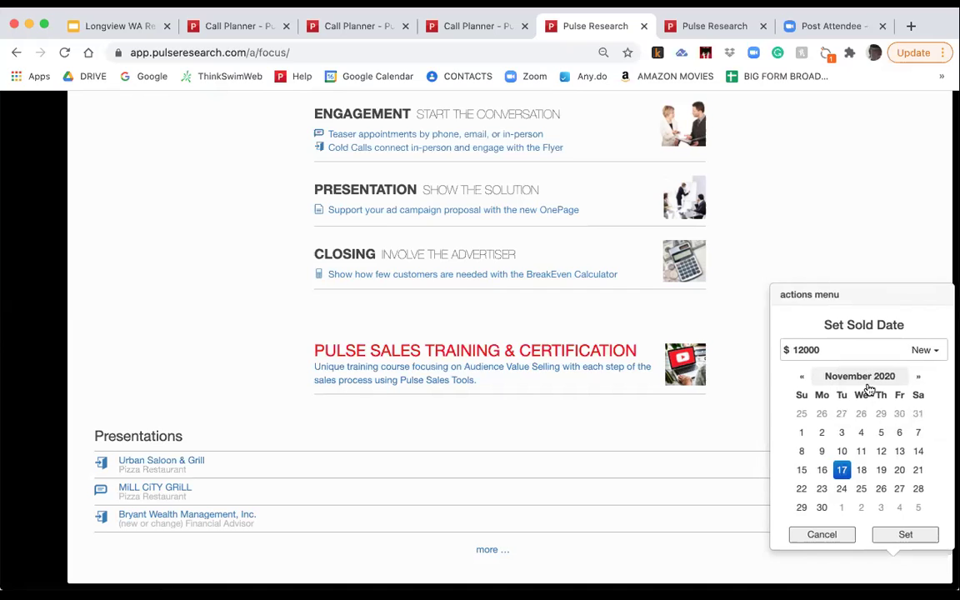
left_click(903, 535)
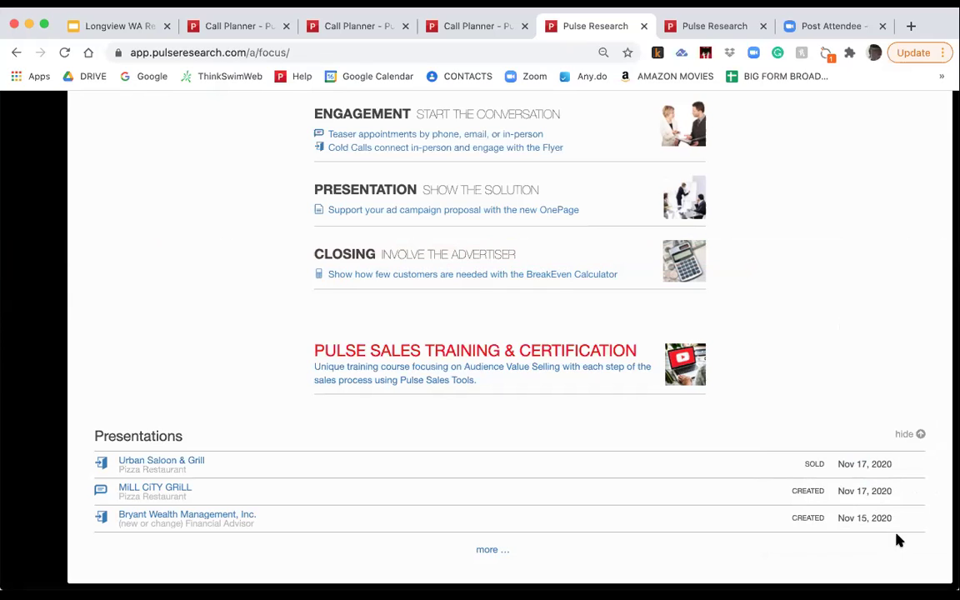
mouse_move(809, 461)
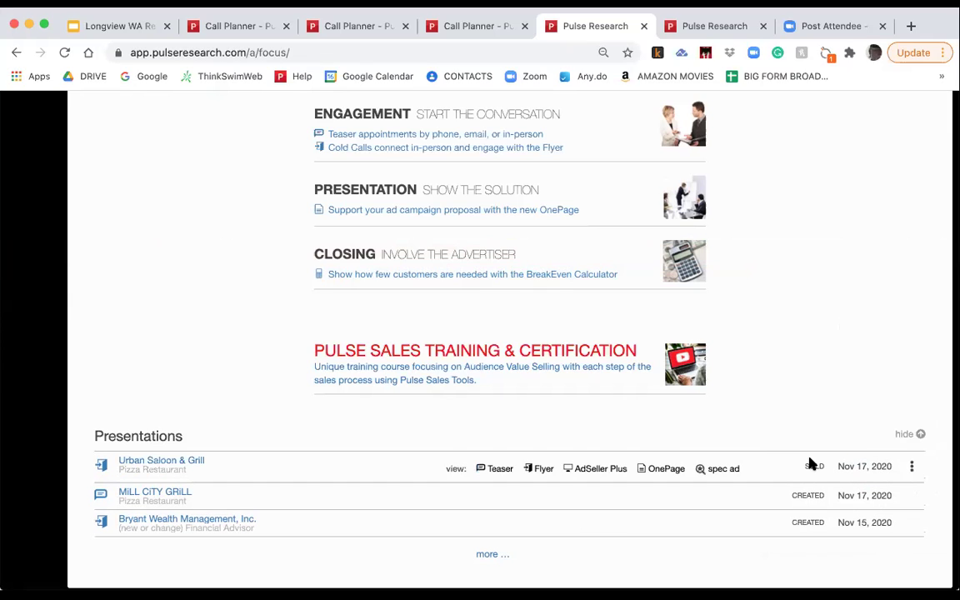
scroll(810, 464, "up", 2)
scroll(809, 464, "up", 5)
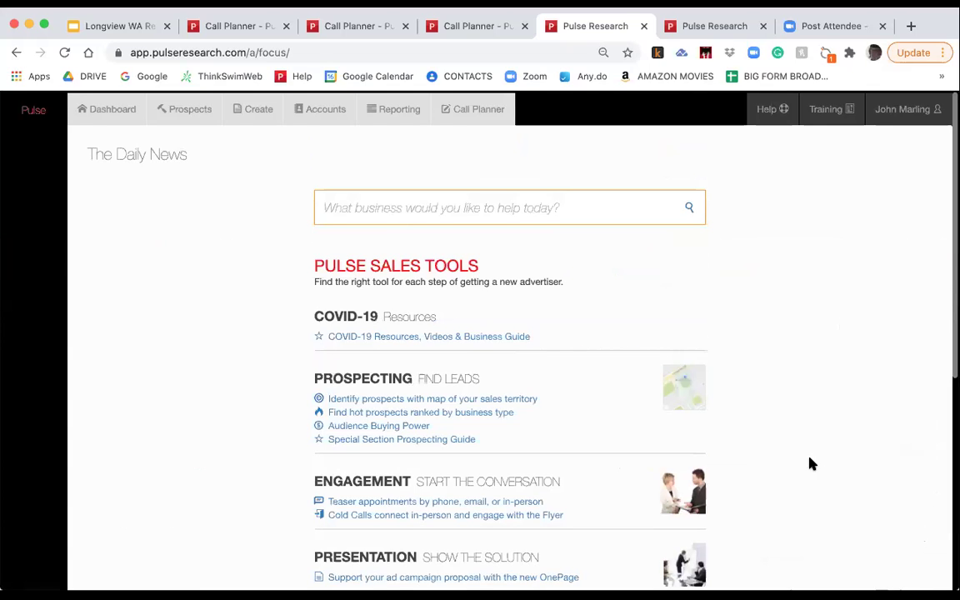
- Open this year's activity report and look up the actions available for the MiLL CiTY GRiLL presentation
left_click(399, 108)
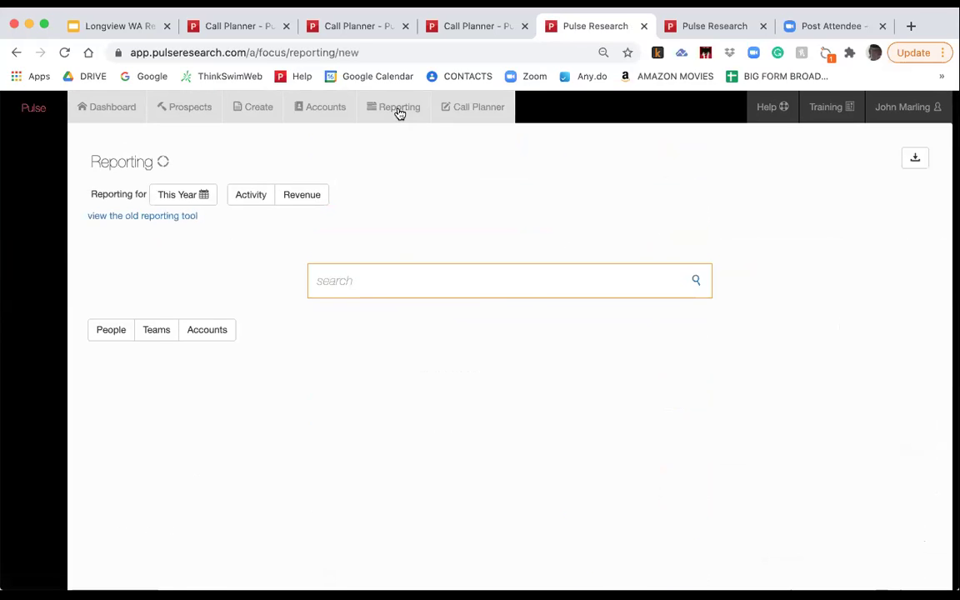
scroll(397, 112, "down", 3)
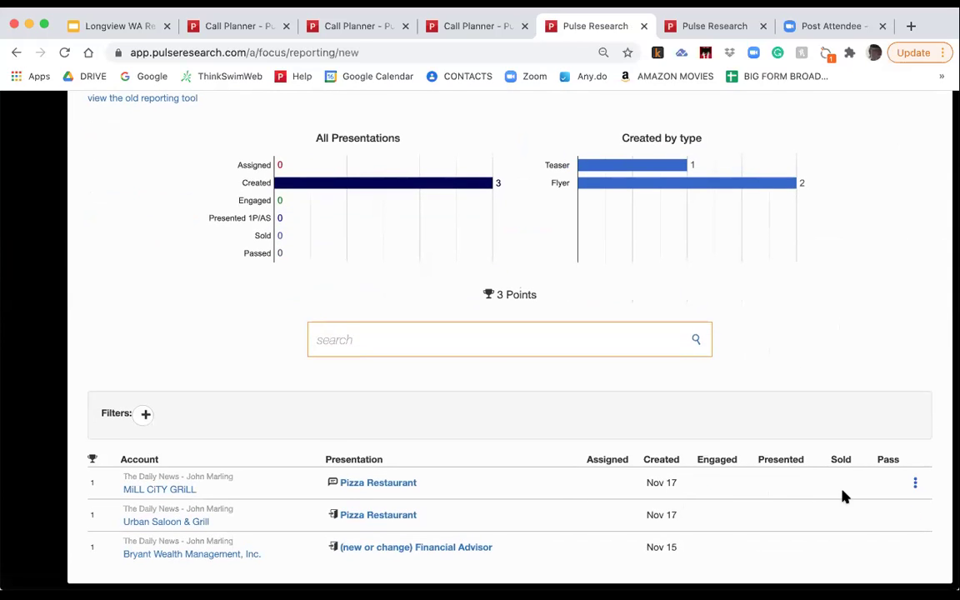
left_click(914, 483)
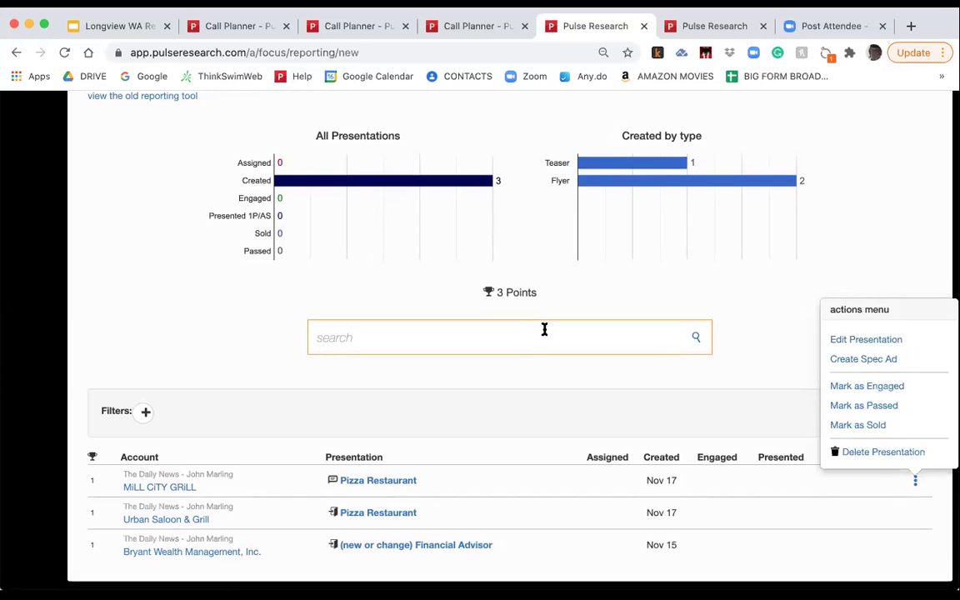
scroll(544, 329, "up", 3)
scroll(544, 329, "up", 1)
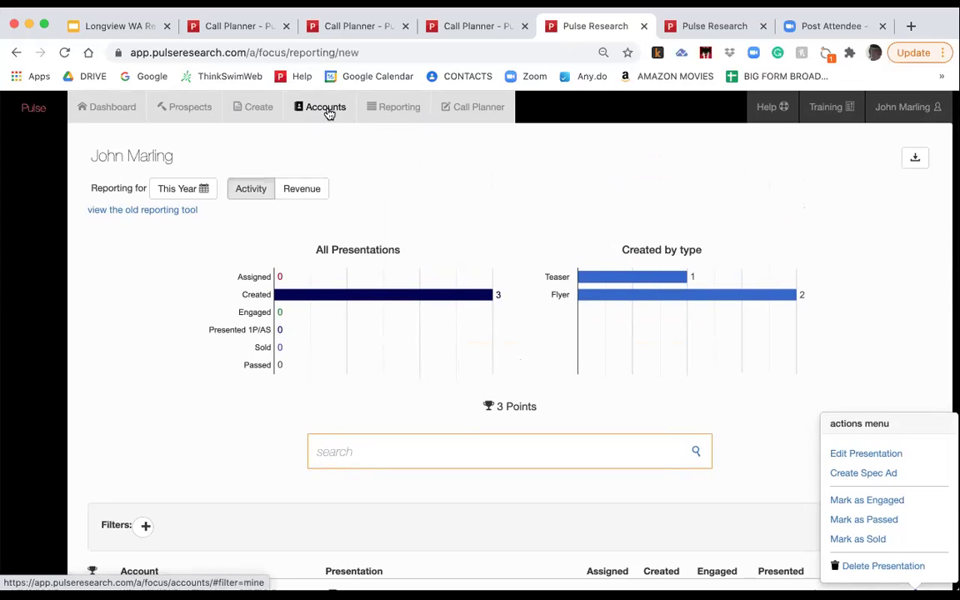
- Add a new business account named SFAFAFADD with the business type Auto Paint Shop
left_click(329, 114)
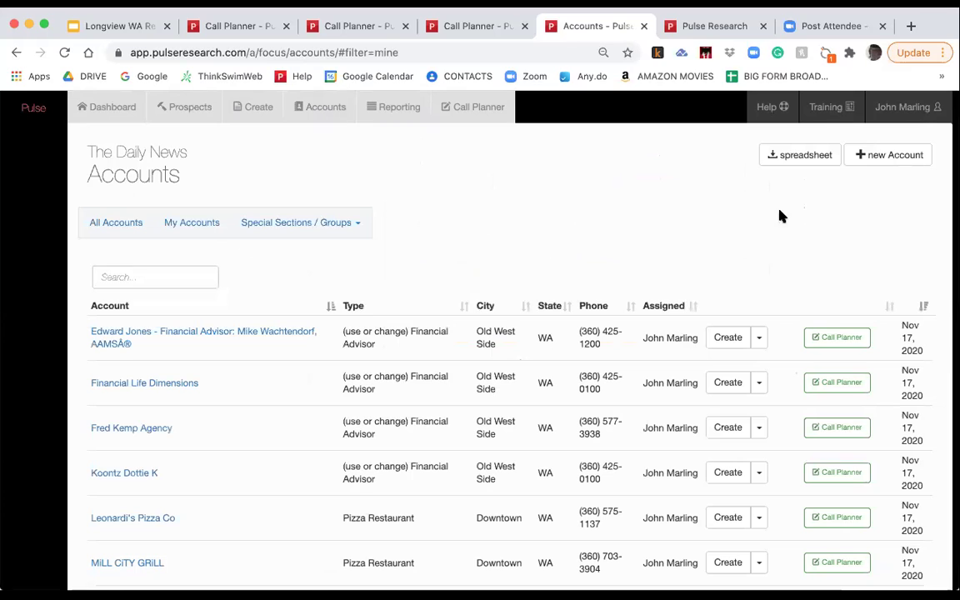
left_click(897, 162)
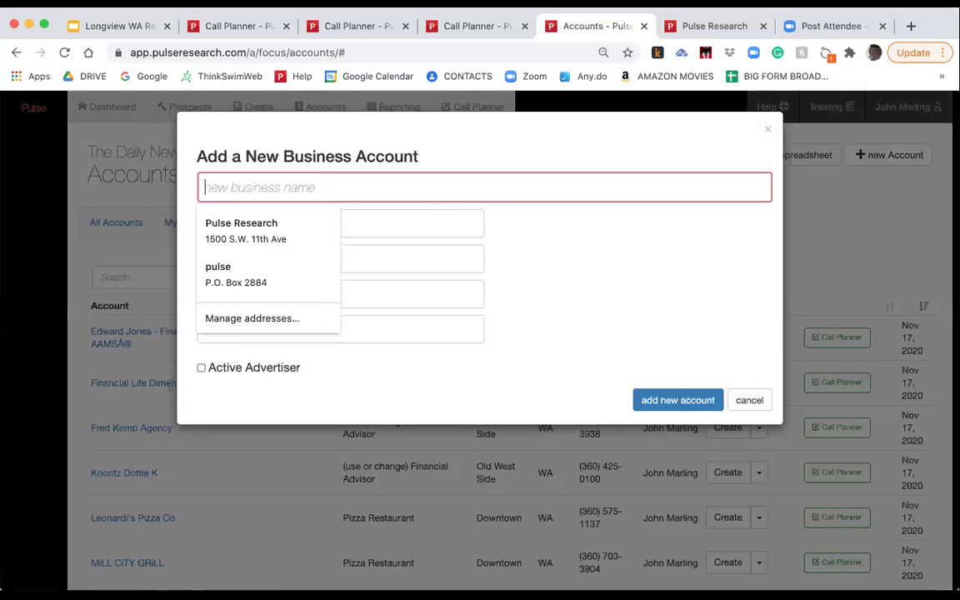
type("SFAFAFADD")
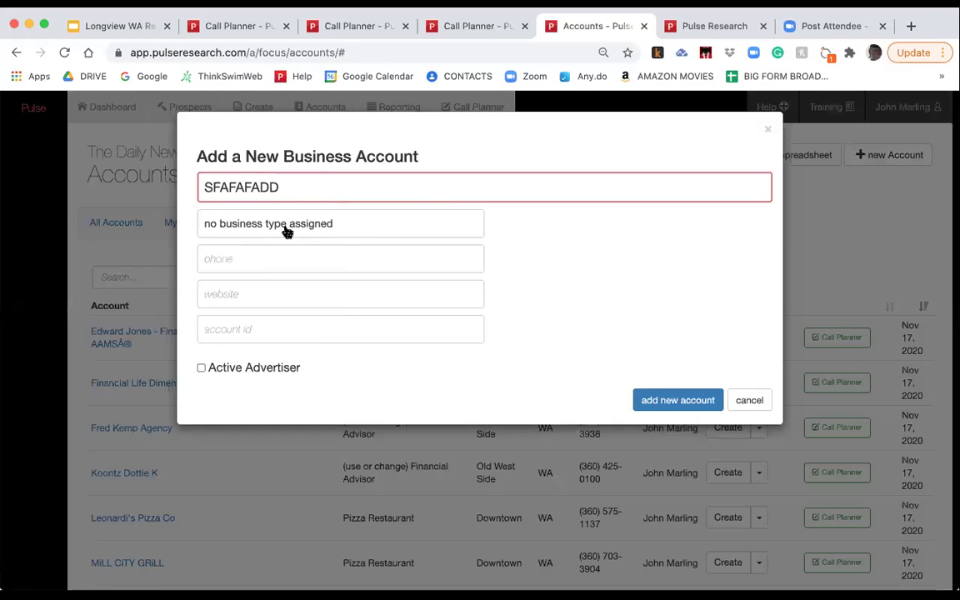
left_click(289, 227)
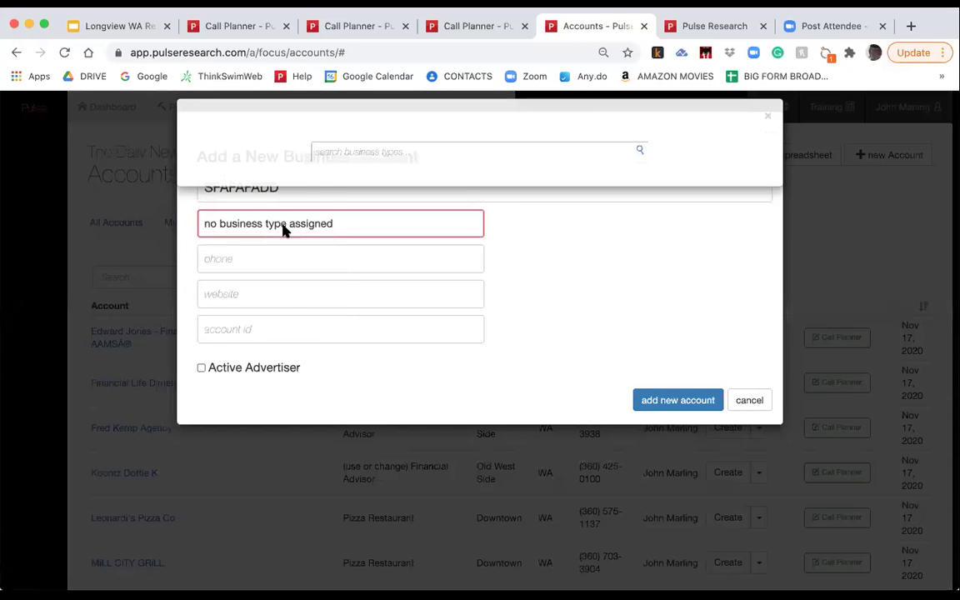
left_click(254, 242)
left_click(258, 306)
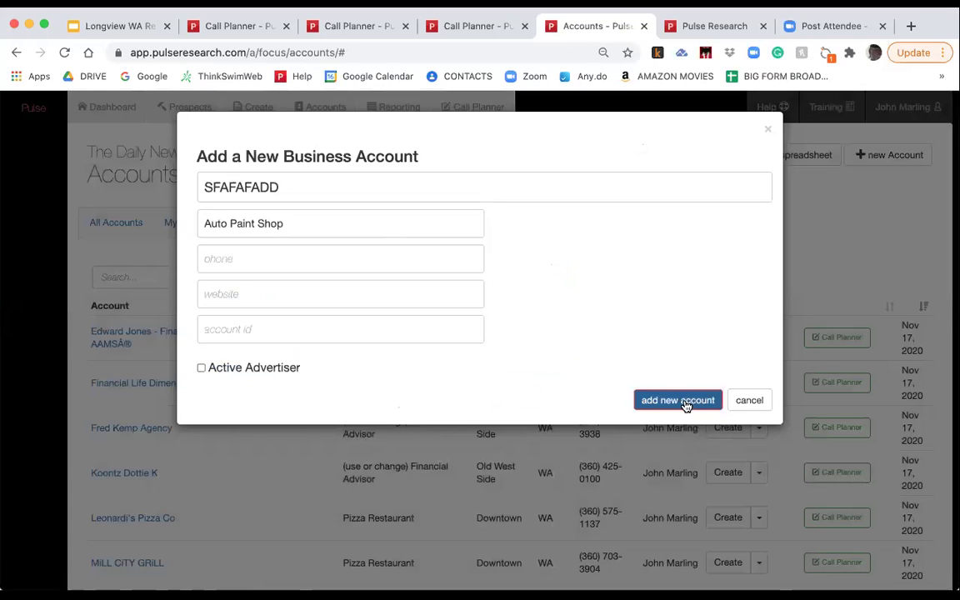
left_click(684, 404)
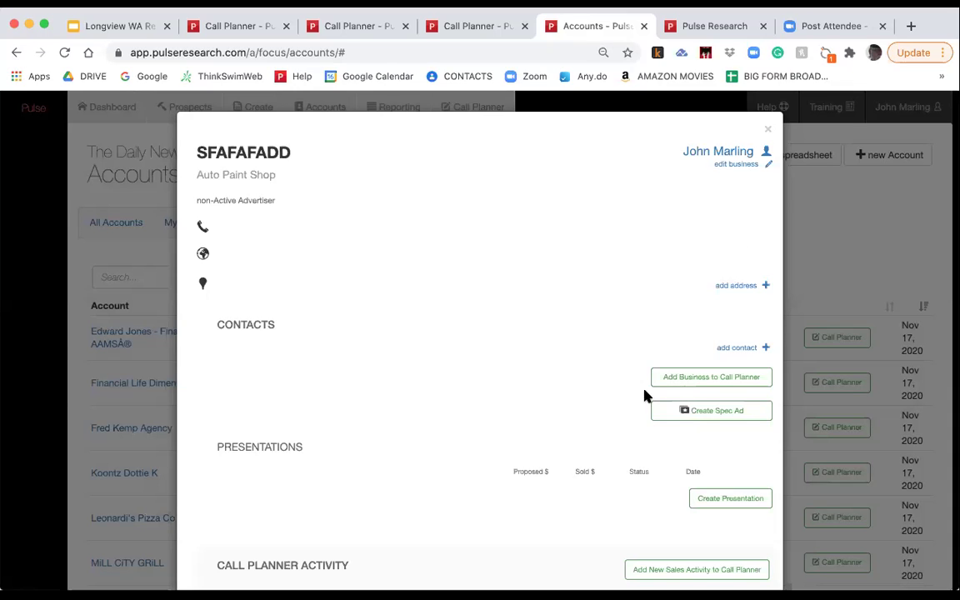
- Look over the new account's contact, presentation and call planner options, close its record and return to the dashboard
scroll(566, 408, "down", 3)
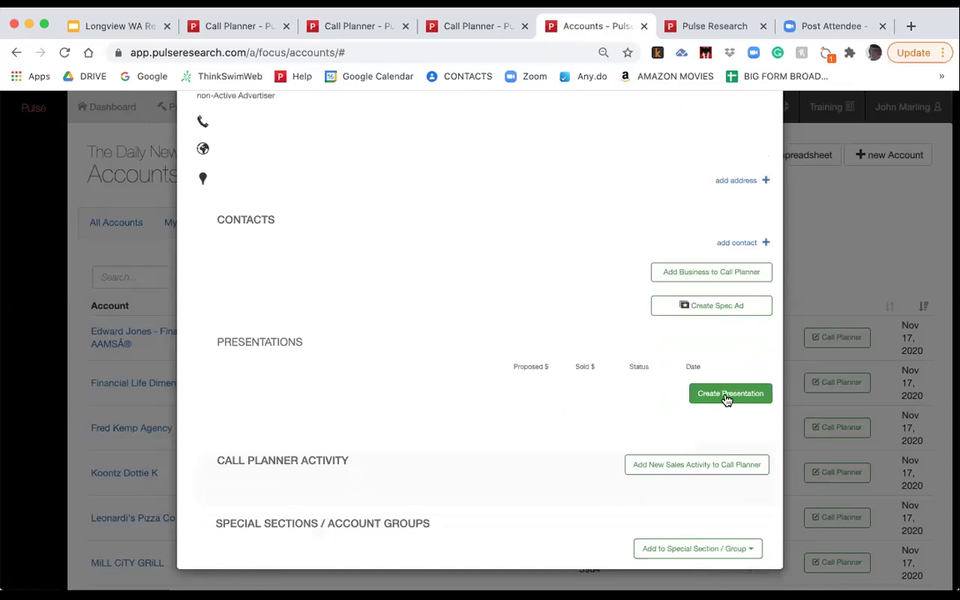
scroll(725, 398, "up", 1)
scroll(735, 271, "up", 2)
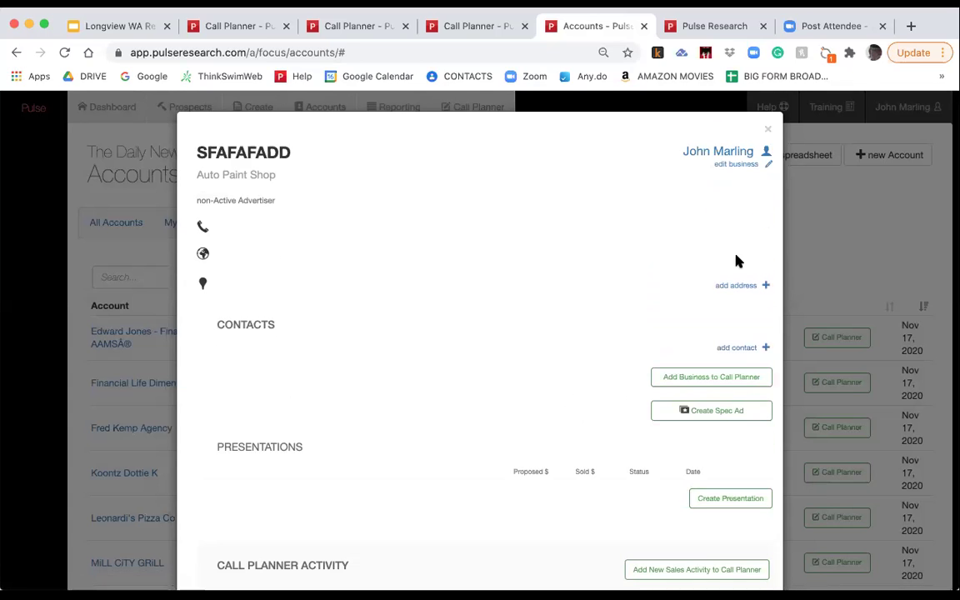
left_click(767, 134)
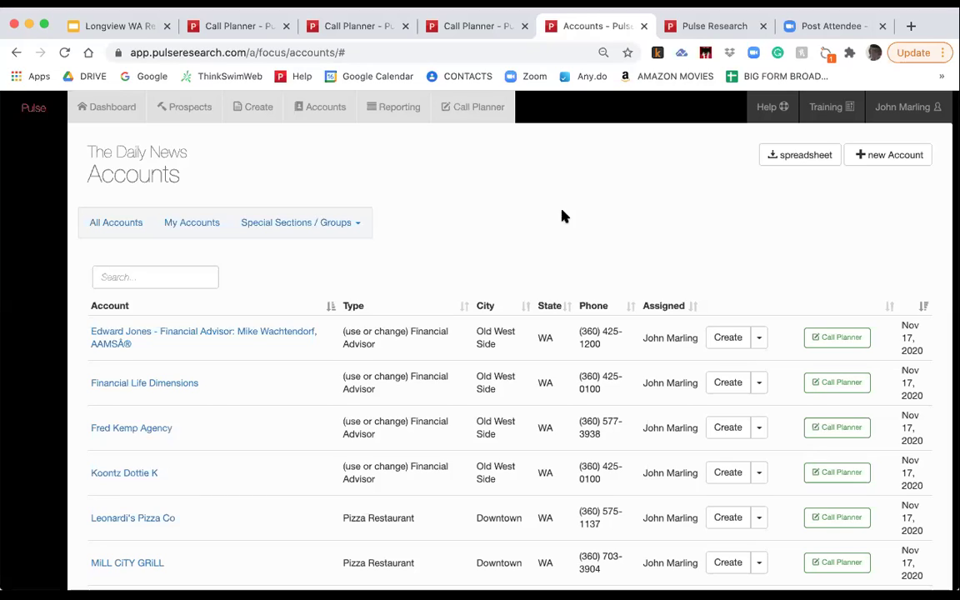
left_click(123, 112)
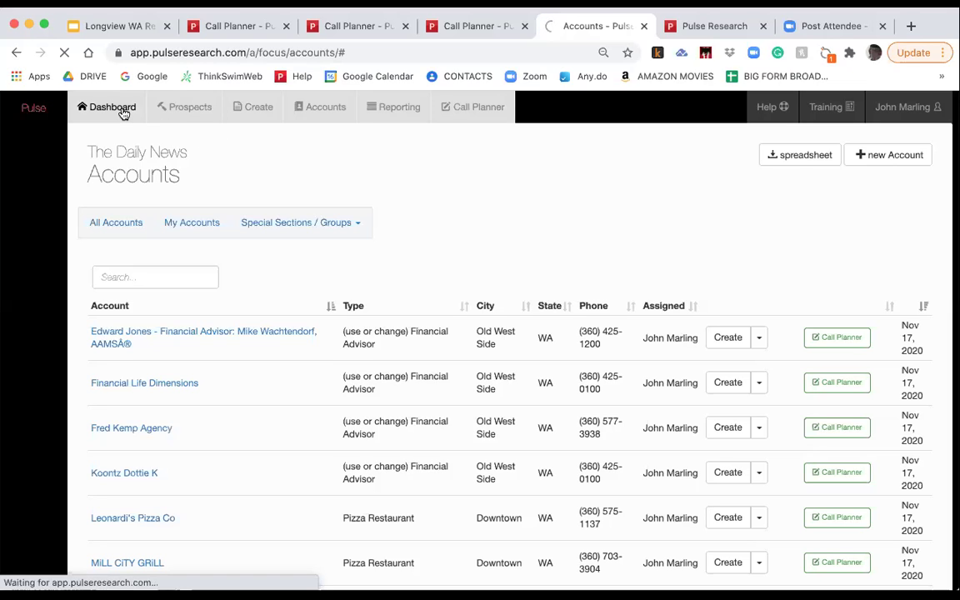